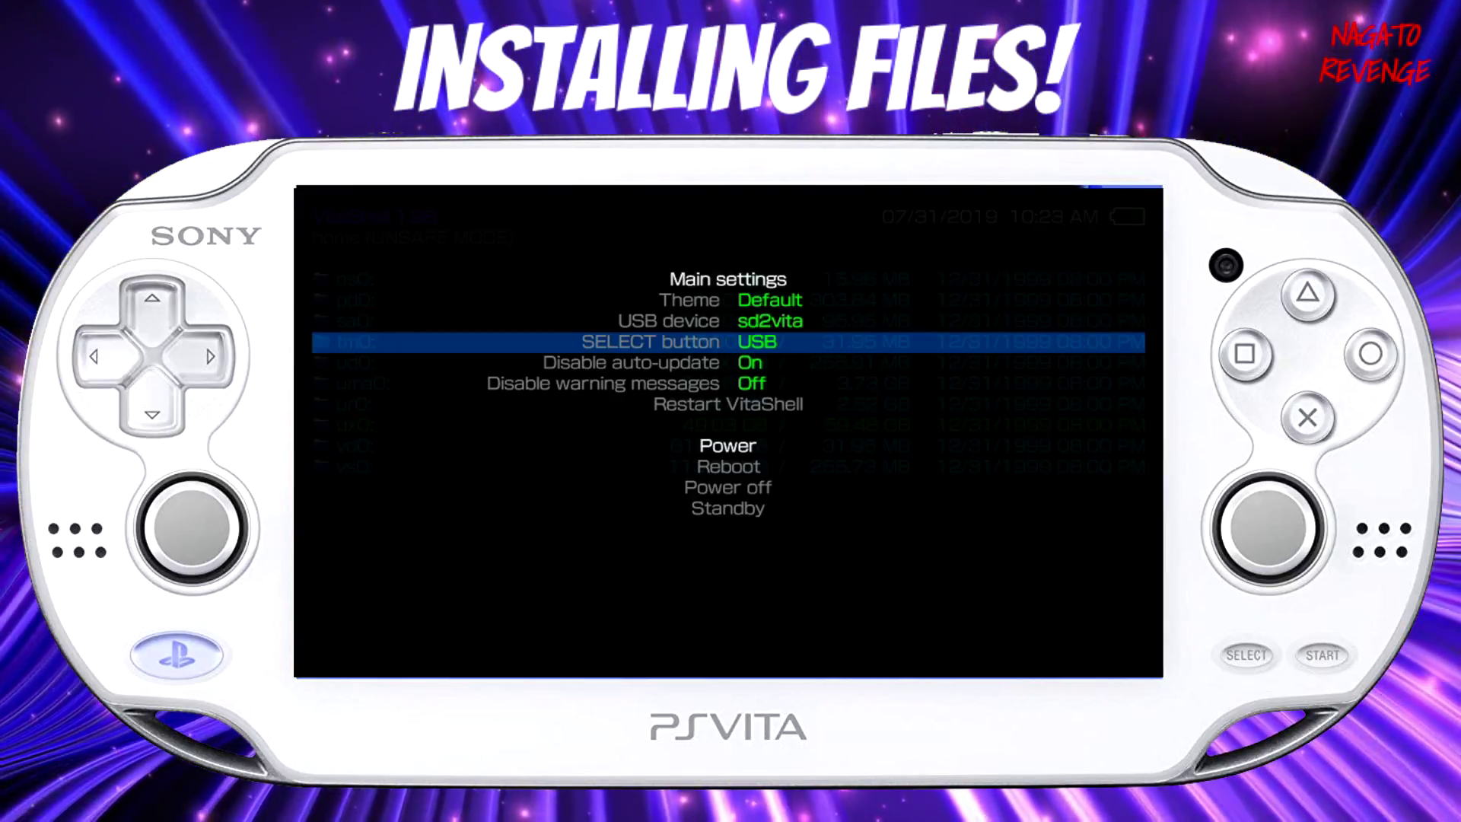
Set the VitaShell SELECT button function to FTP, leave the settings and start the FTP server
{"action": "key", "text": "Right"}
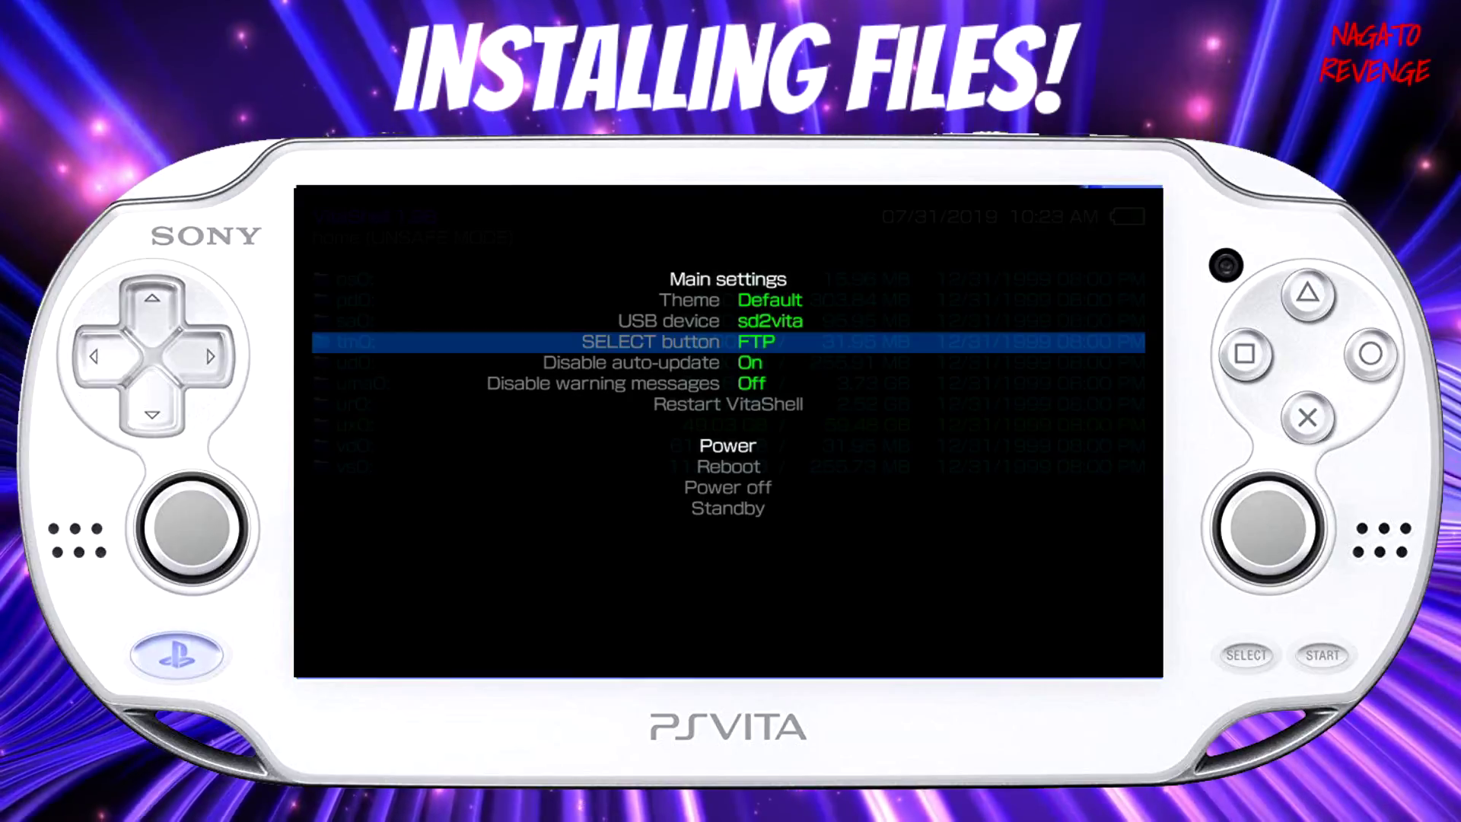
{"action": "key", "text": "Escape"}
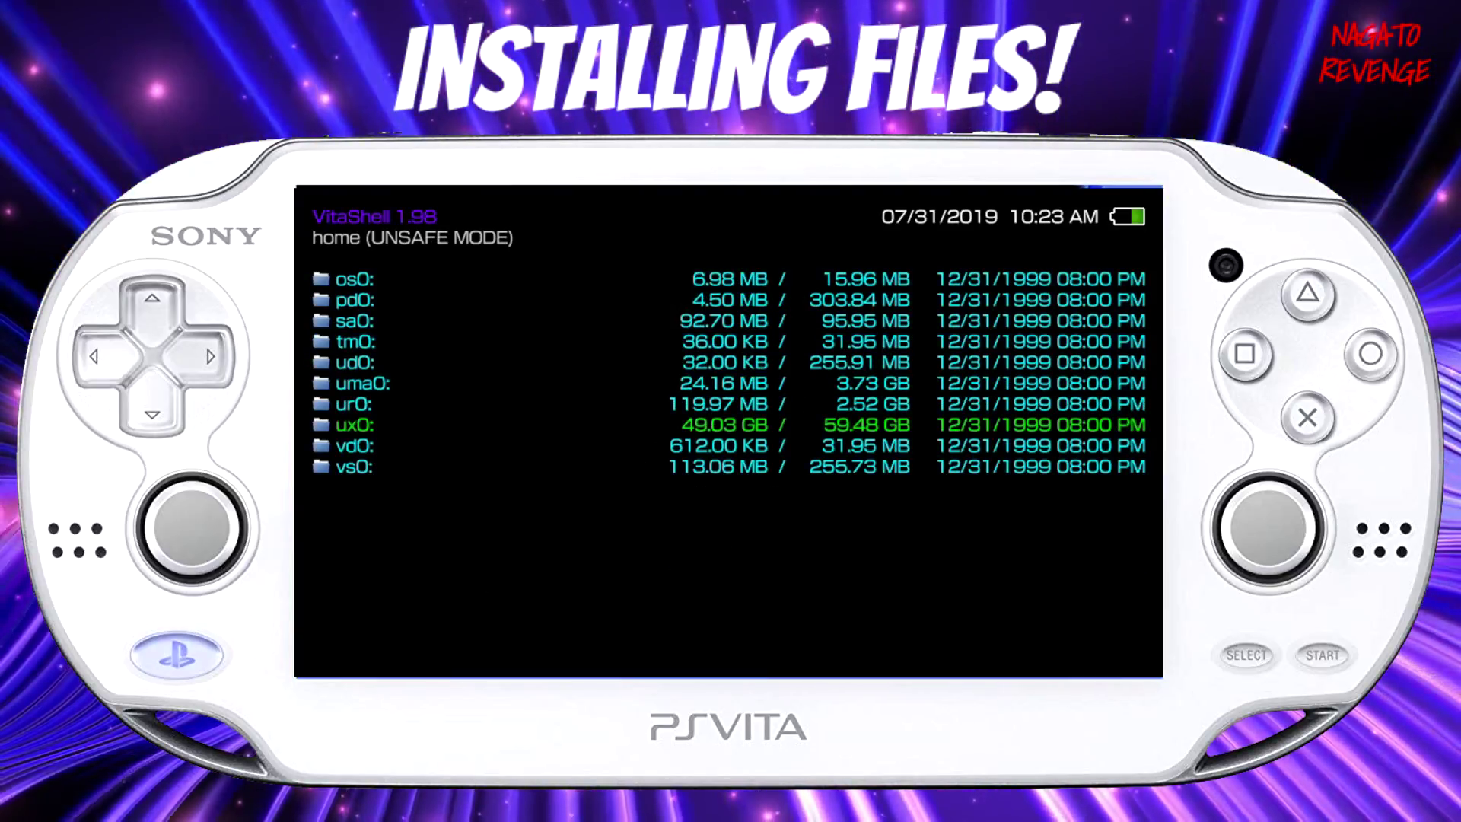
{"action": "key", "text": "shift"}
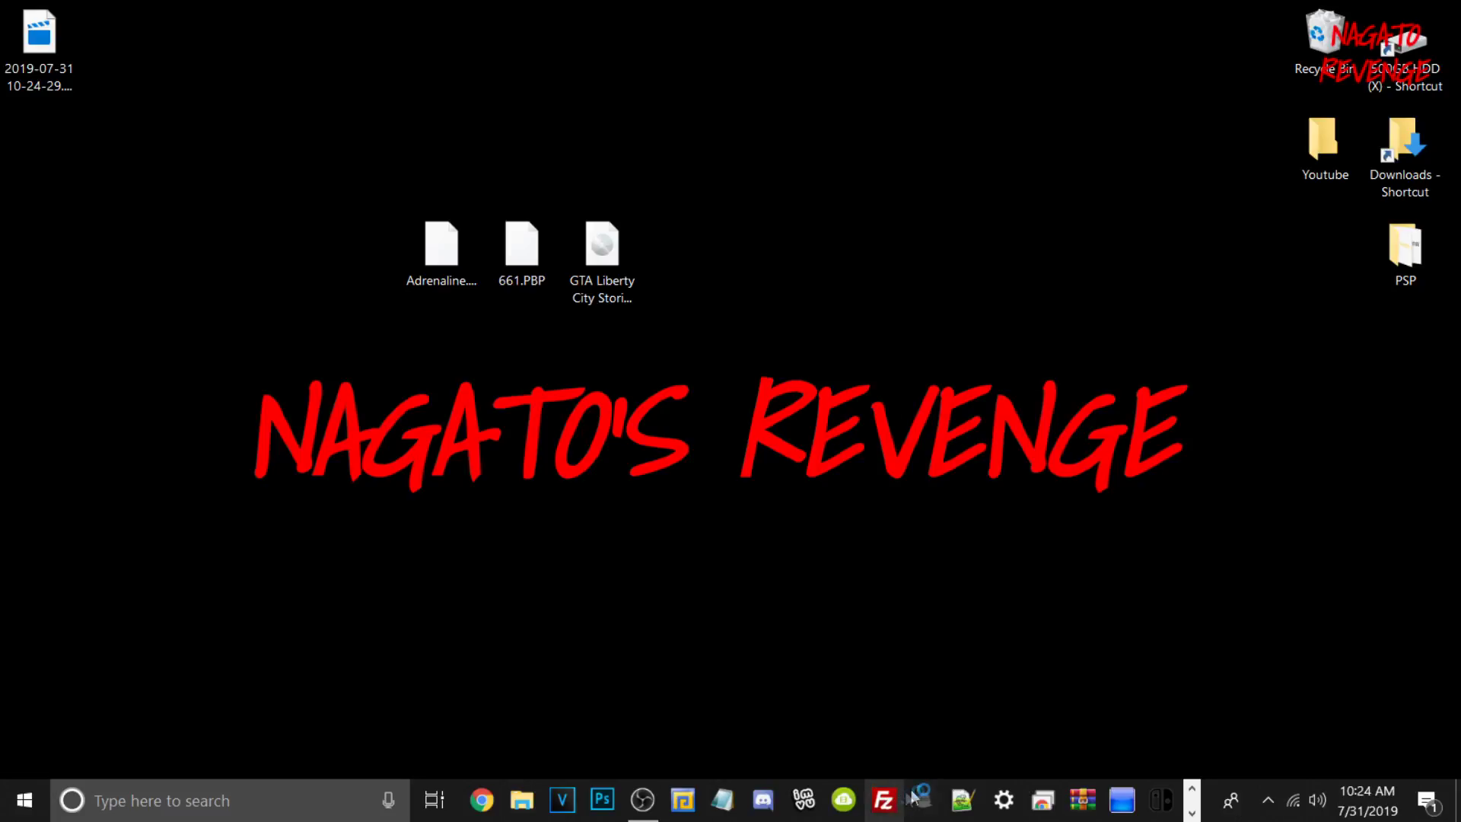
Switch to FileZilla, enlarge the file lists and connect to host 10.0.0.131 on port 1337, accepting the insecure FTP connection
{"action": "left_click", "coordinate": [884, 799]}
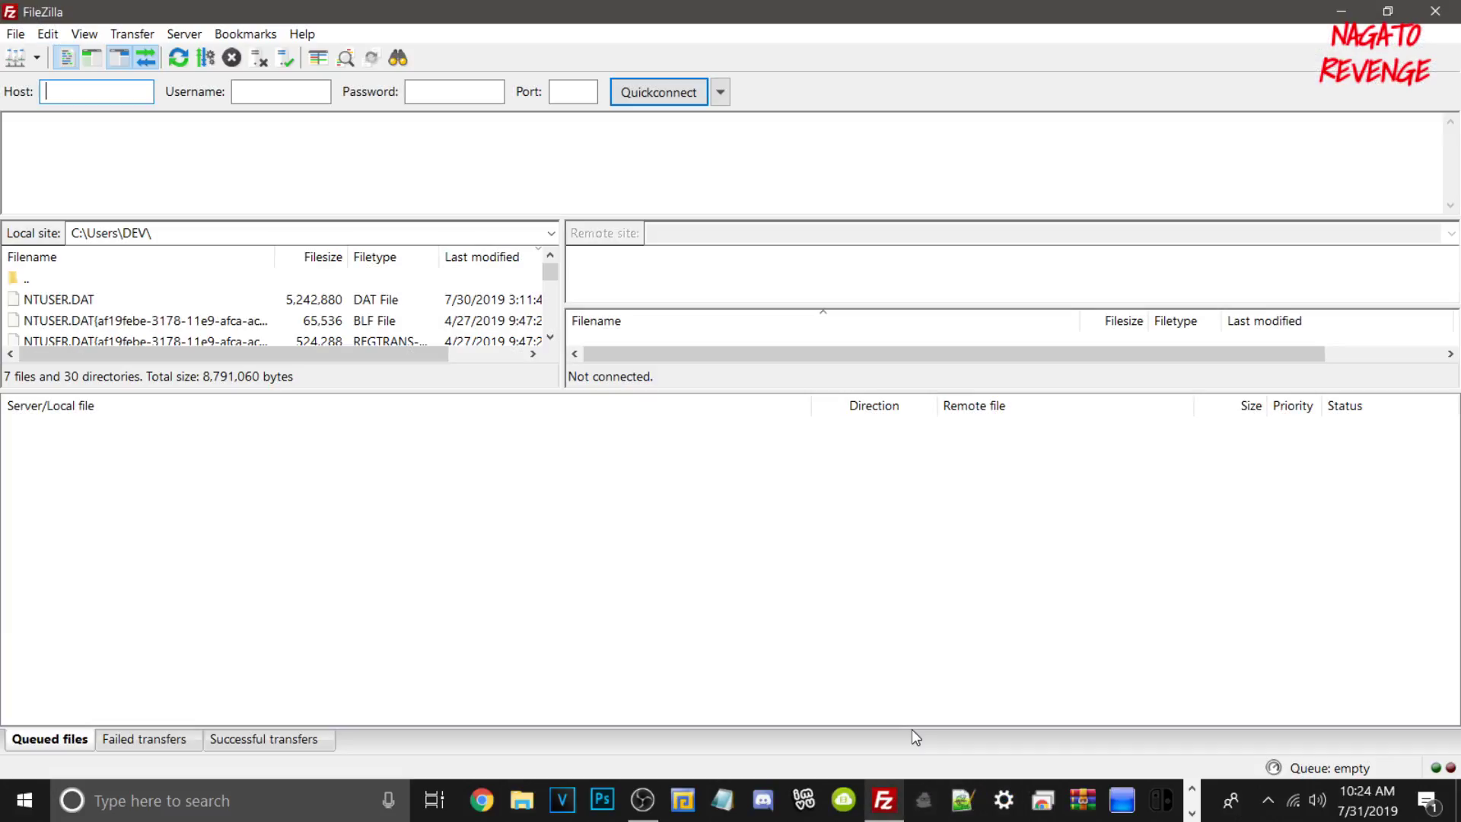
{"action": "left_click_drag", "start_coordinate": [417, 393], "coordinate": [398, 598]}
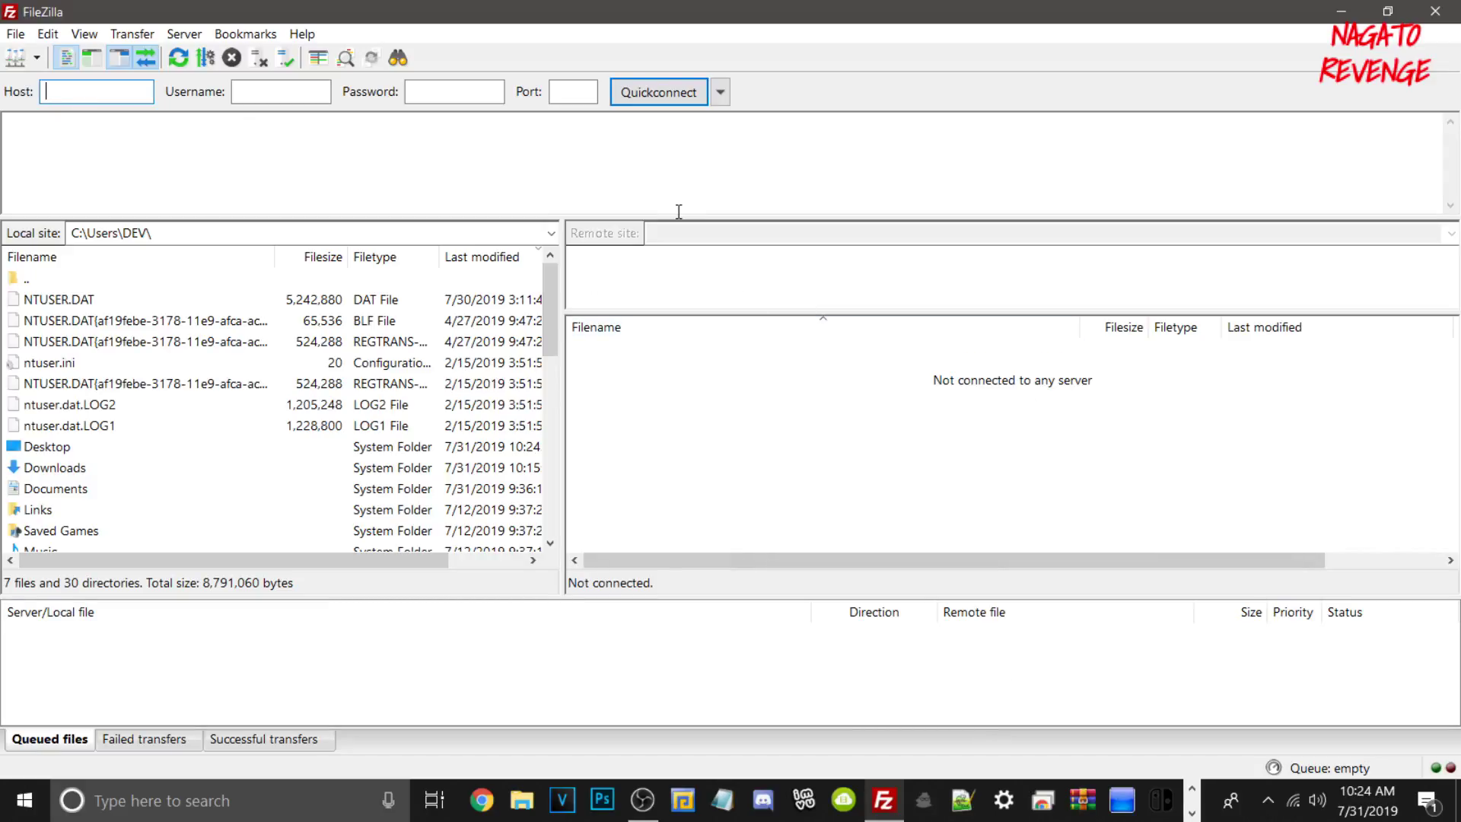
{"action": "type", "text": "0.0.0.131"}
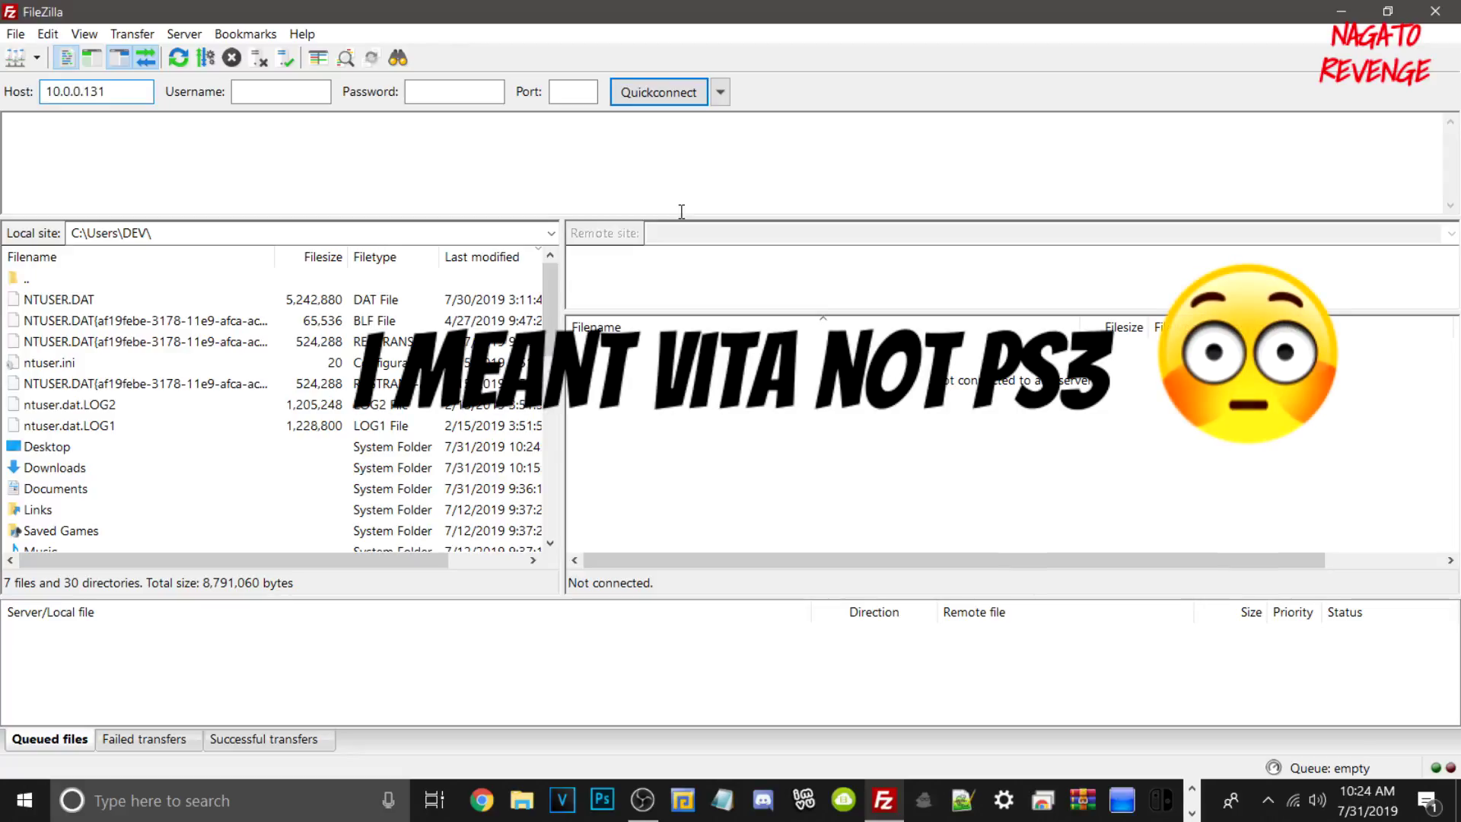
{"action": "left_click", "coordinate": [587, 95]}
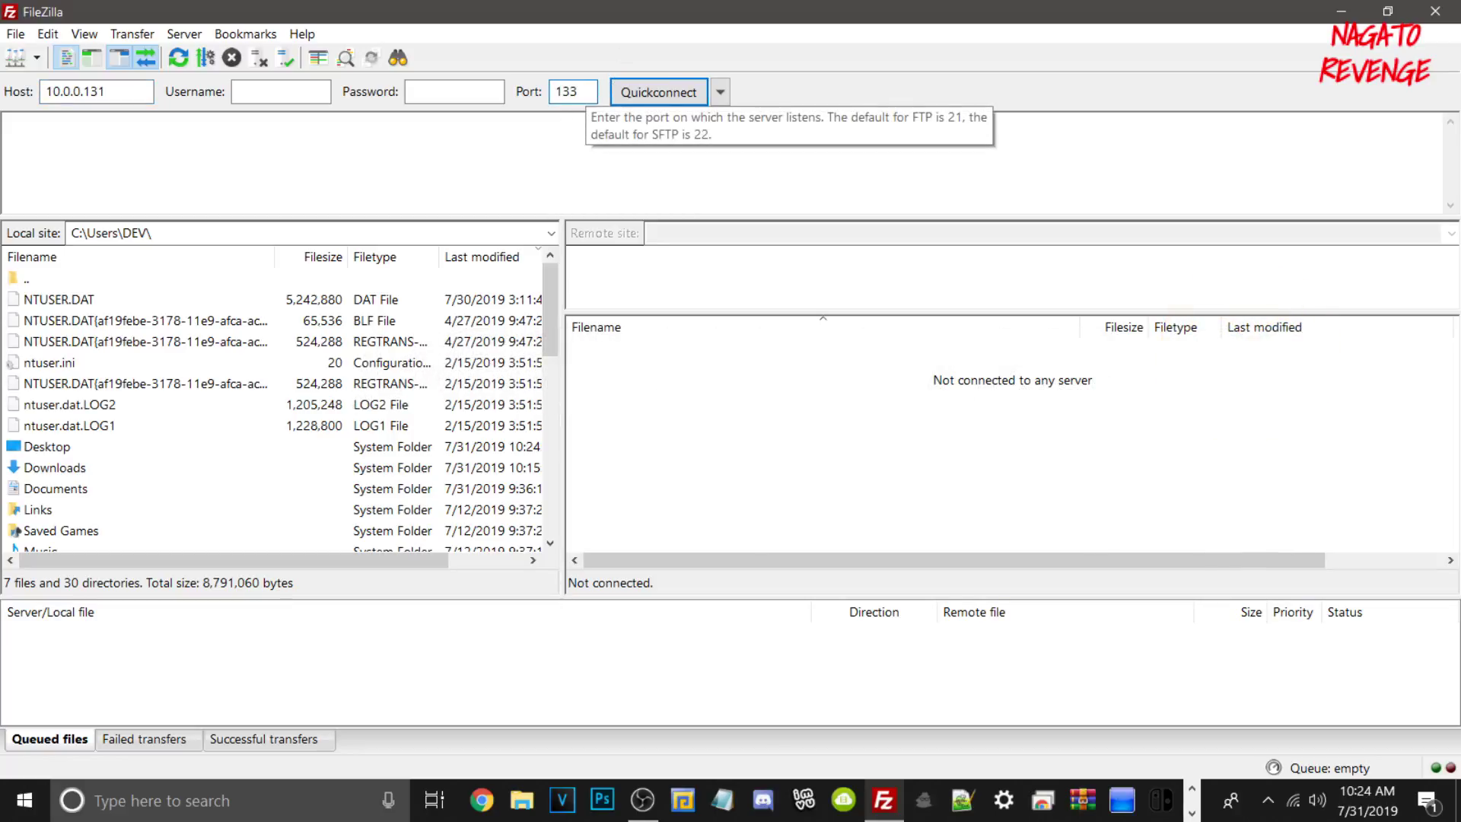
{"action": "left_click", "coordinate": [649, 89]}
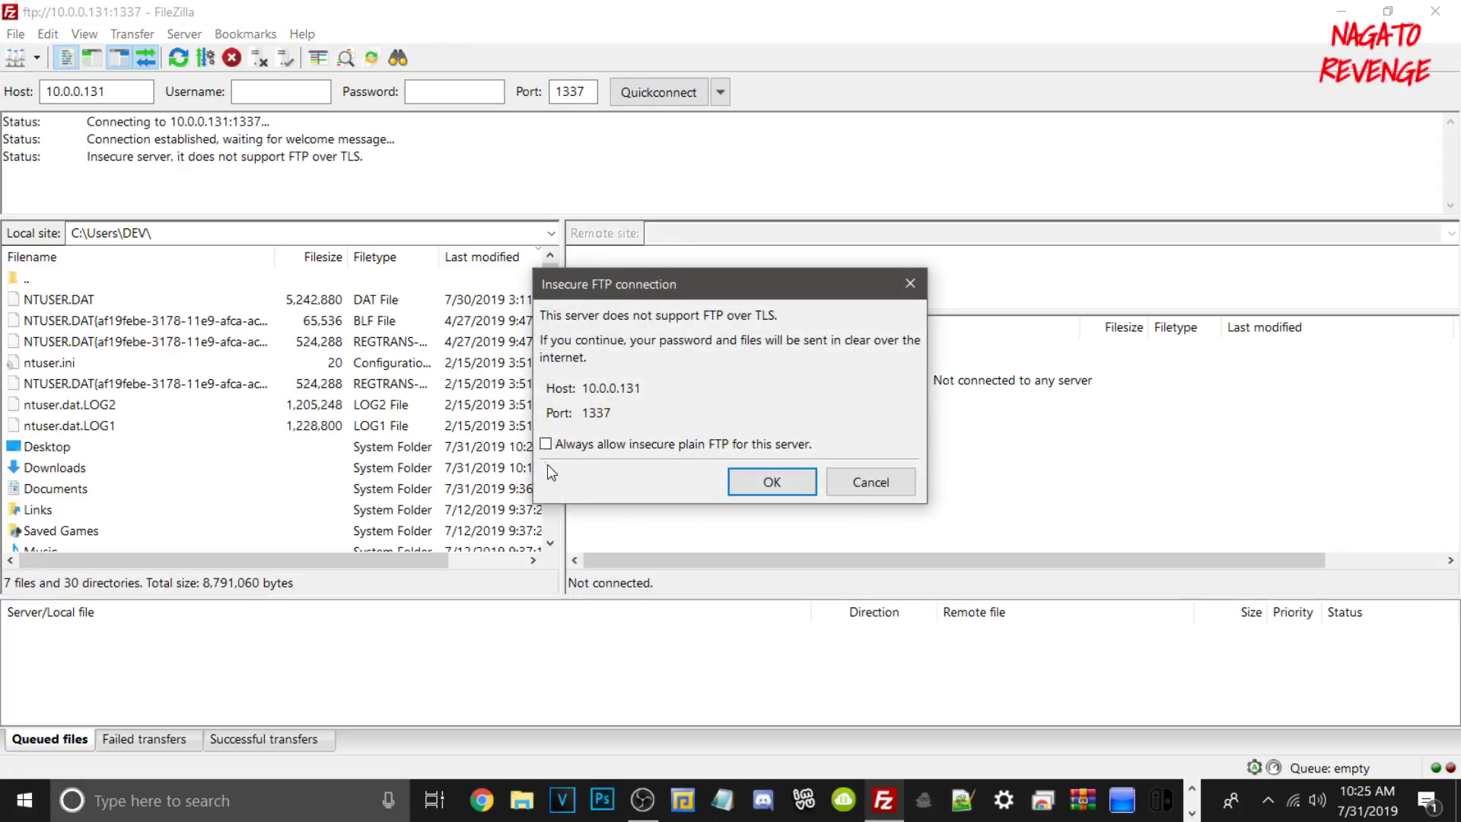
{"action": "left_click", "coordinate": [767, 485]}
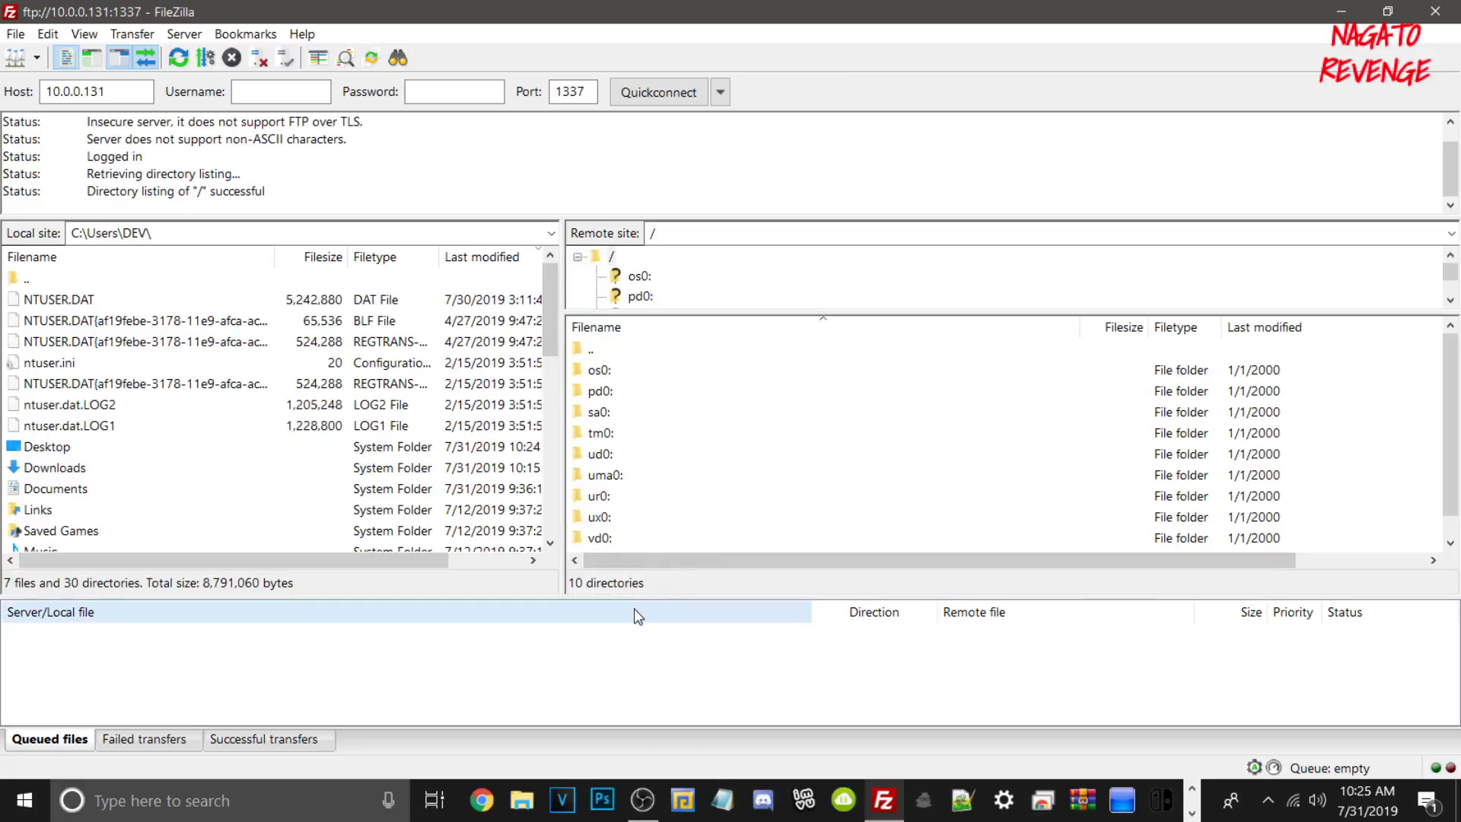
Open the pspemu folder inside ux0: on the remote site
{"action": "double_click", "coordinate": [628, 518]}
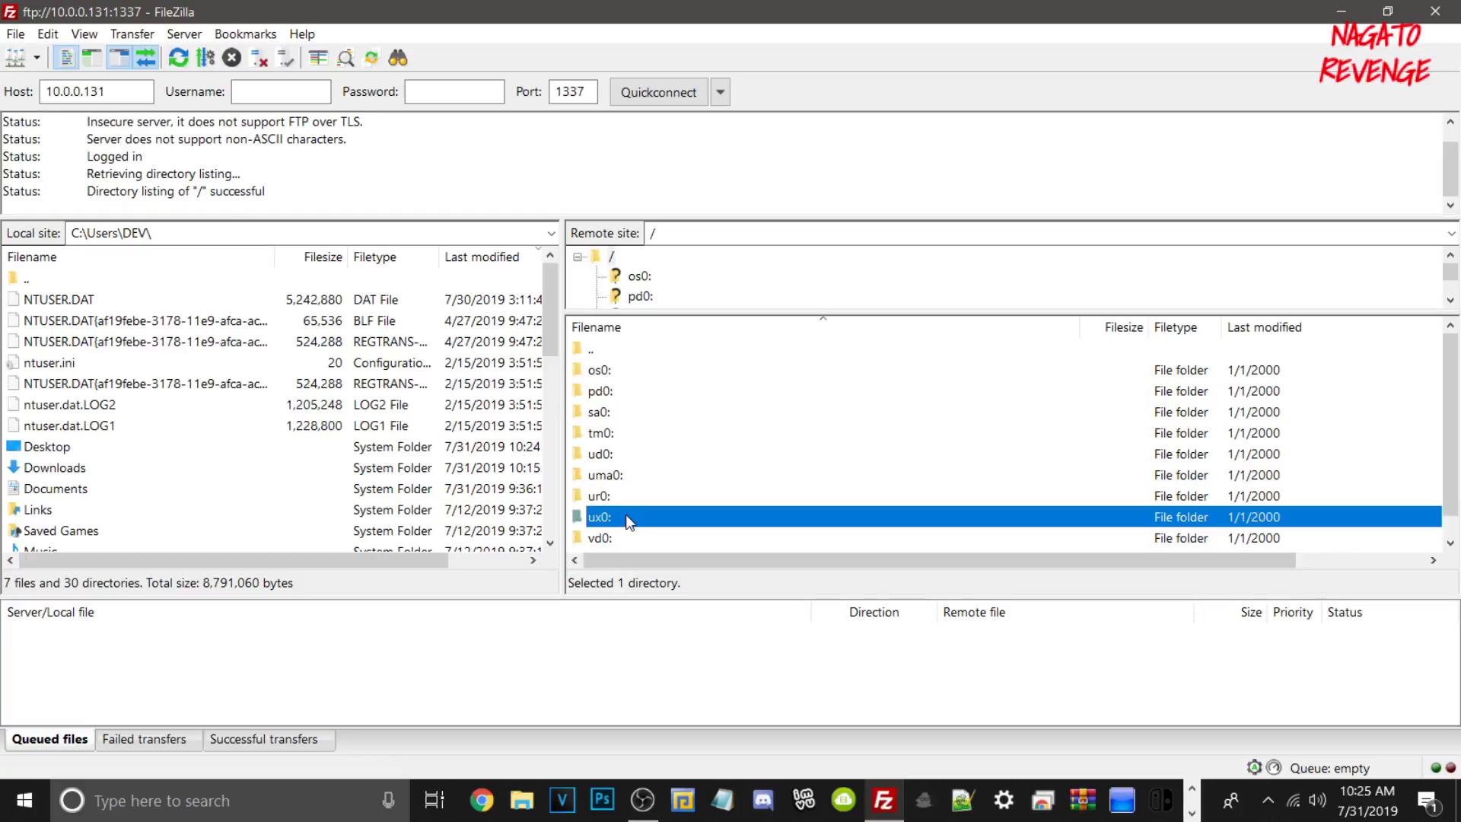
{"action": "scroll", "coordinate": [672, 489], "scroll_direction": "down", "scroll_amount": 9}
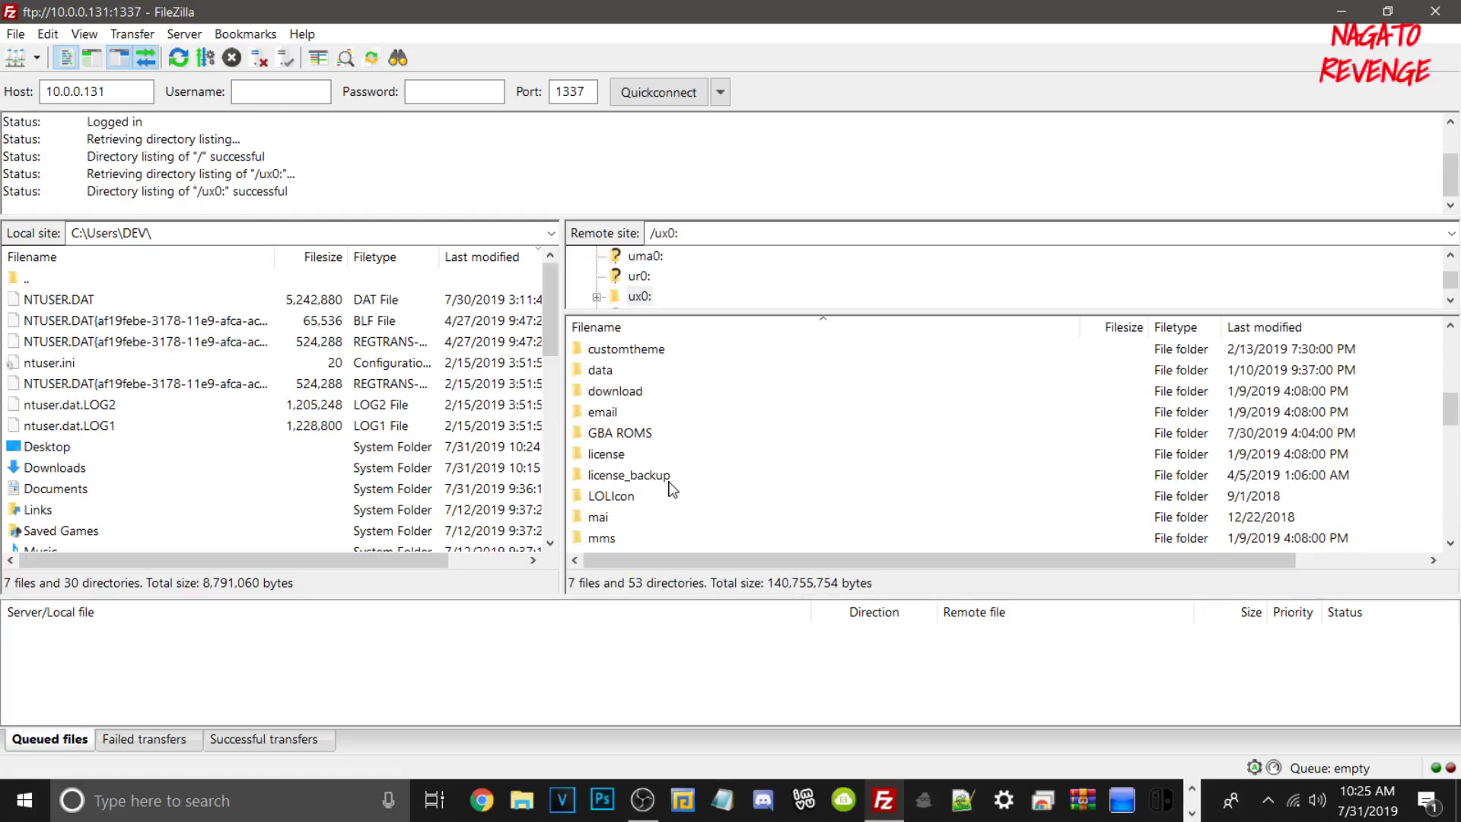
{"action": "scroll", "coordinate": [673, 489], "scroll_direction": "down", "scroll_amount": 1}
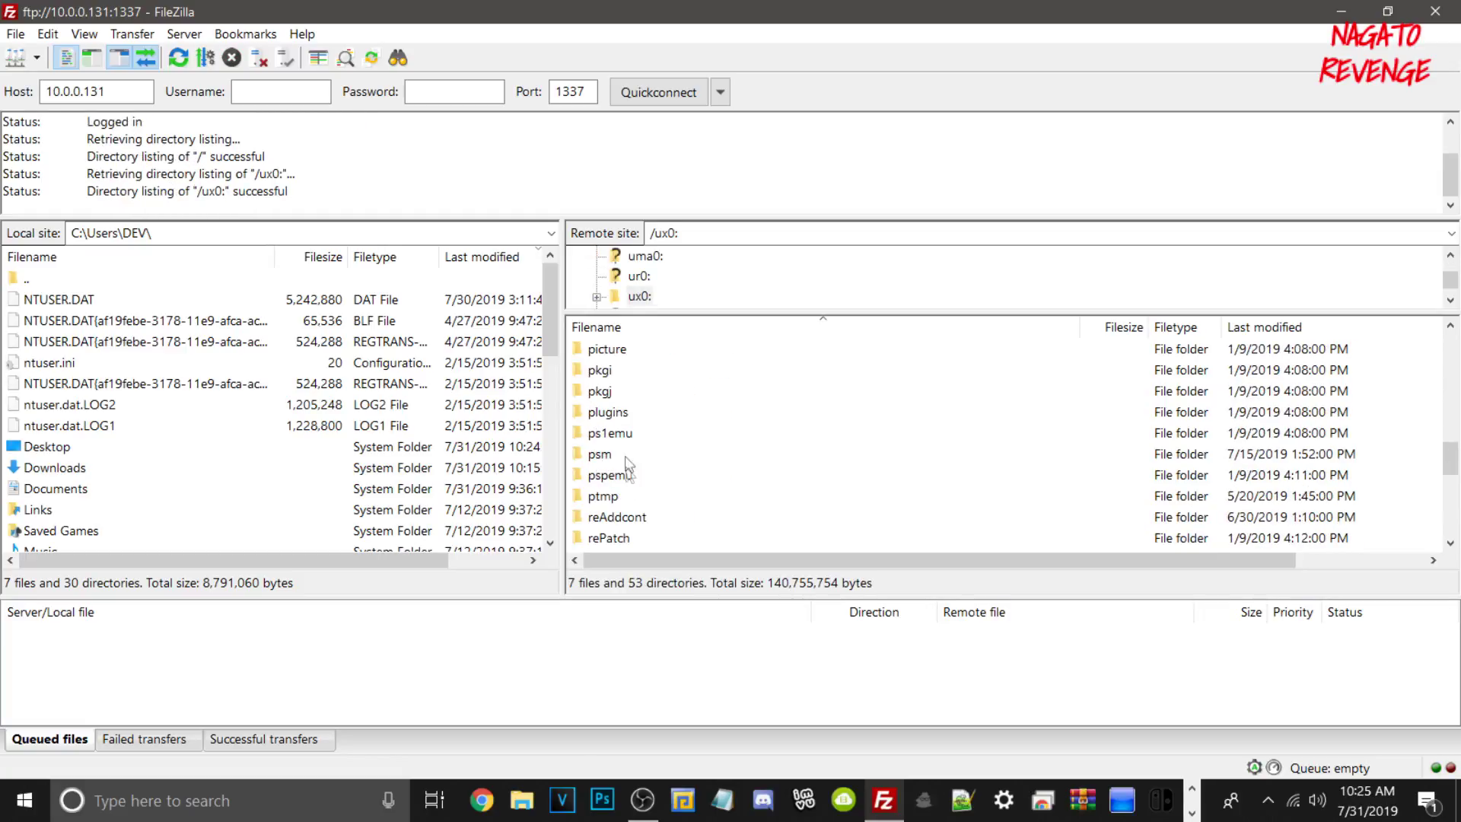
{"action": "double_click", "coordinate": [635, 475]}
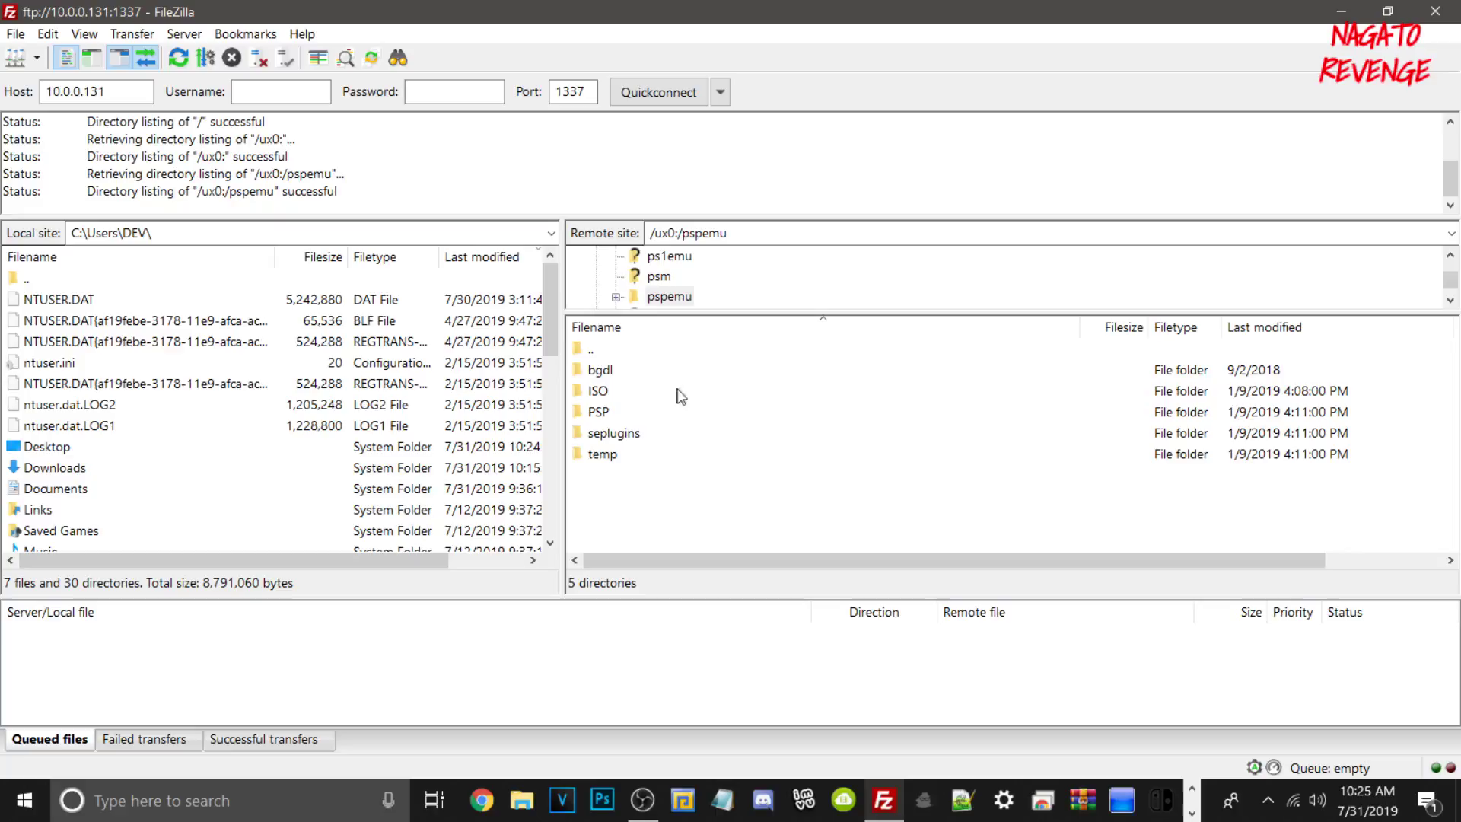
{"action": "right_click", "coordinate": [642, 516]}
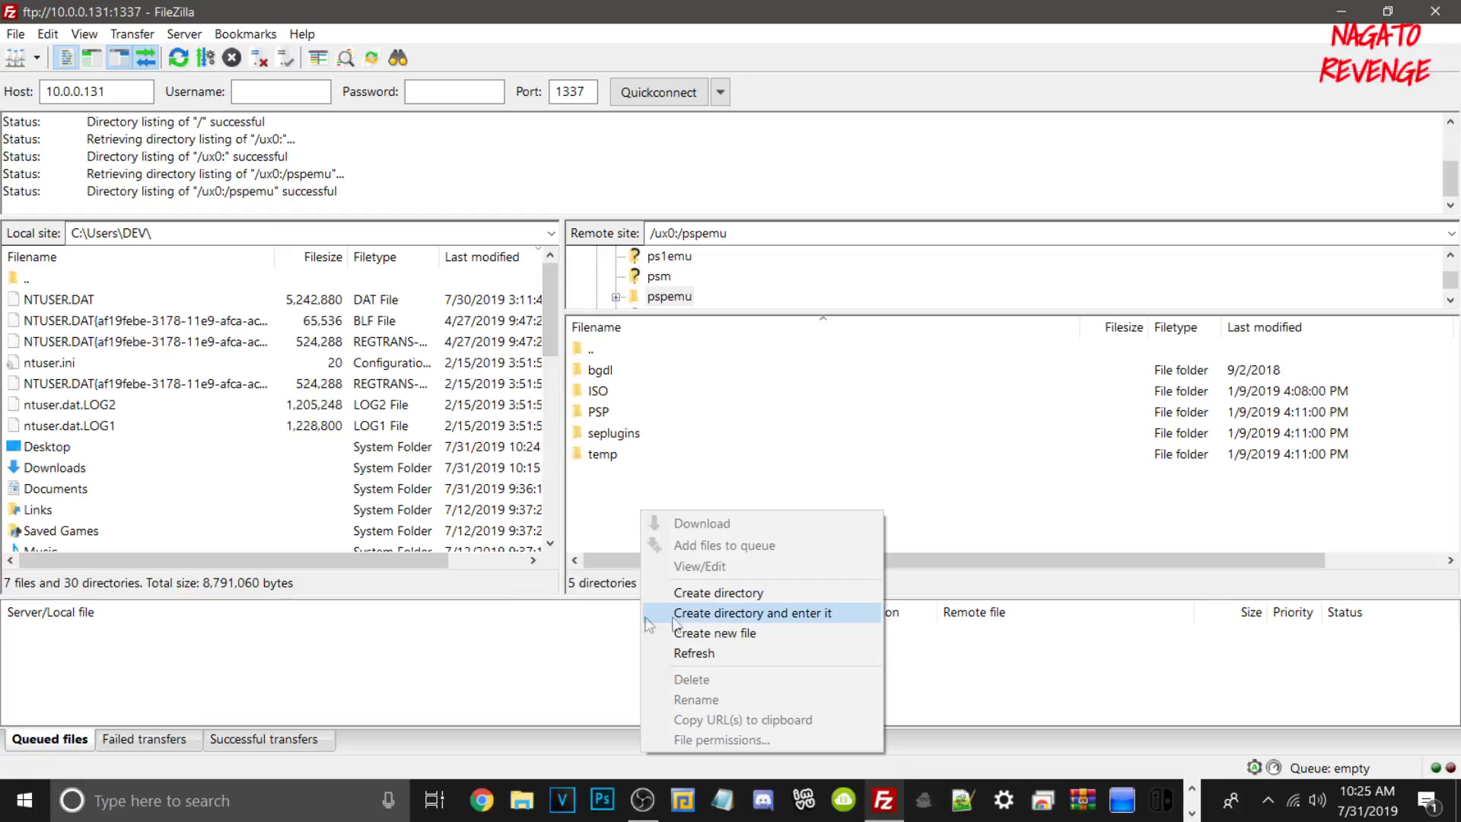
{"action": "left_click", "coordinate": [713, 613]}
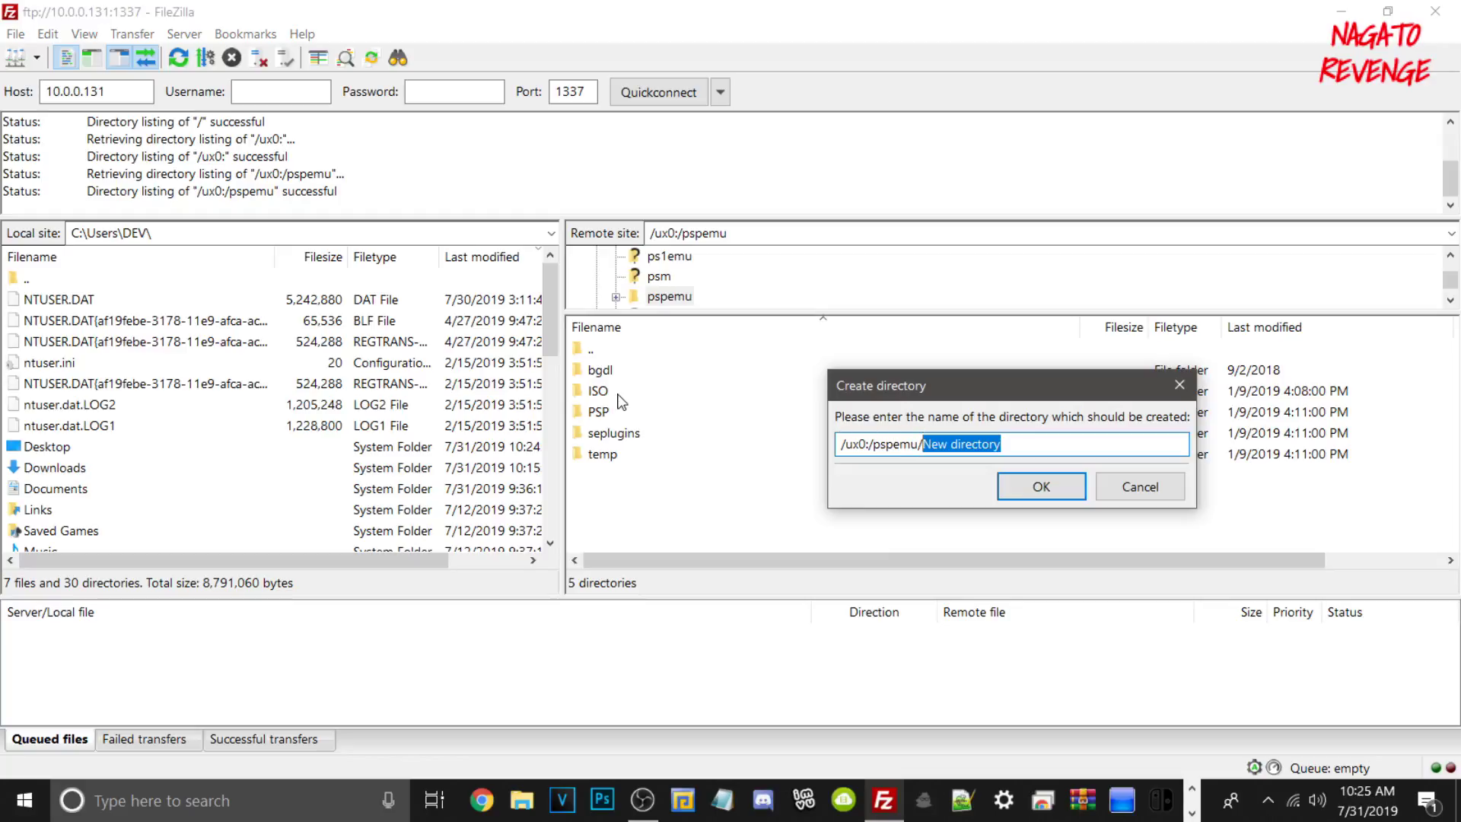
{"action": "left_click", "coordinate": [1156, 487]}
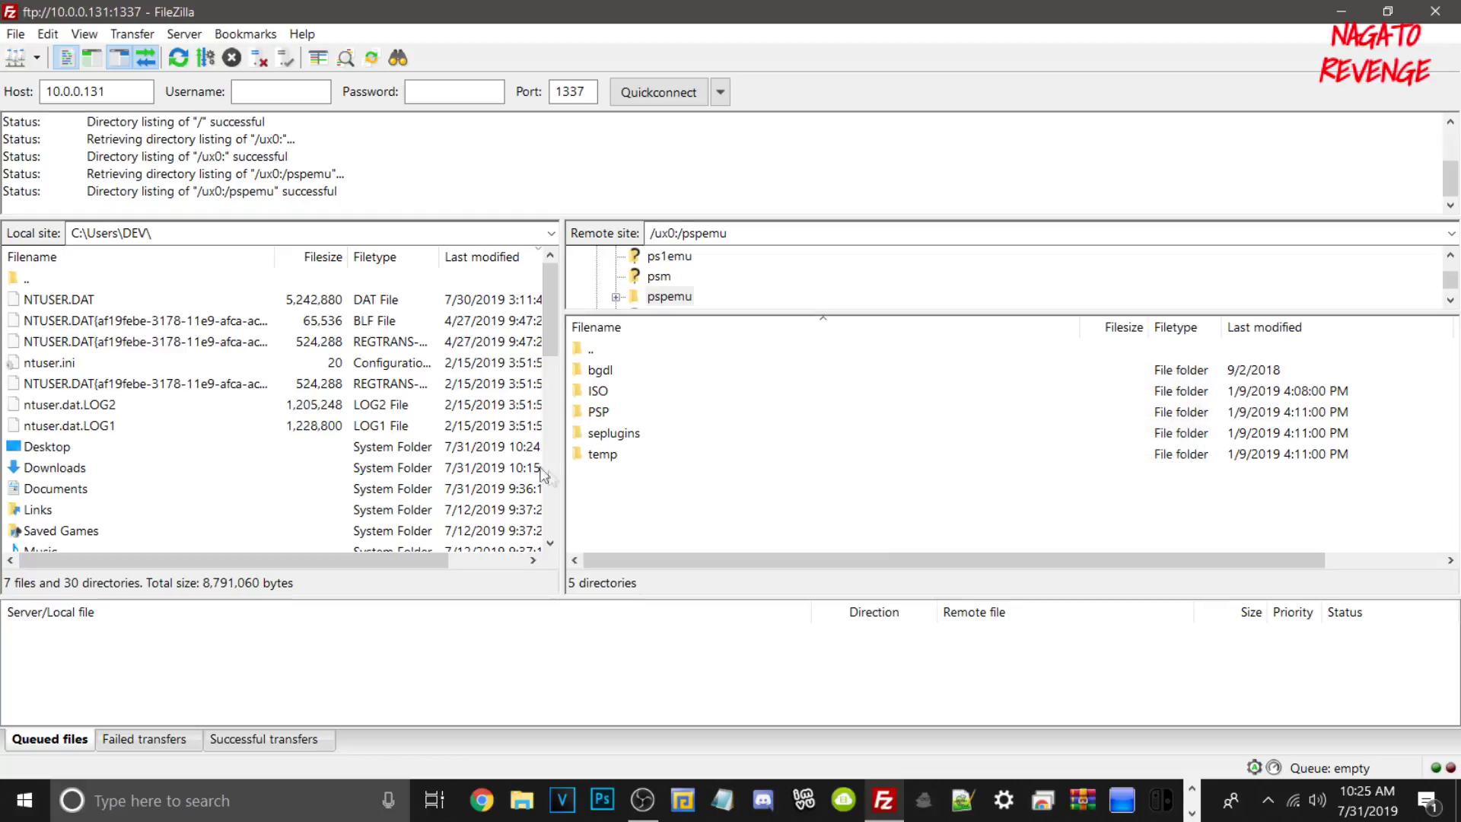
Open the remote ISO folder and upload GTA Liberty City Stories [USA].iso from the desktop into it
{"action": "double_click", "coordinate": [631, 391]}
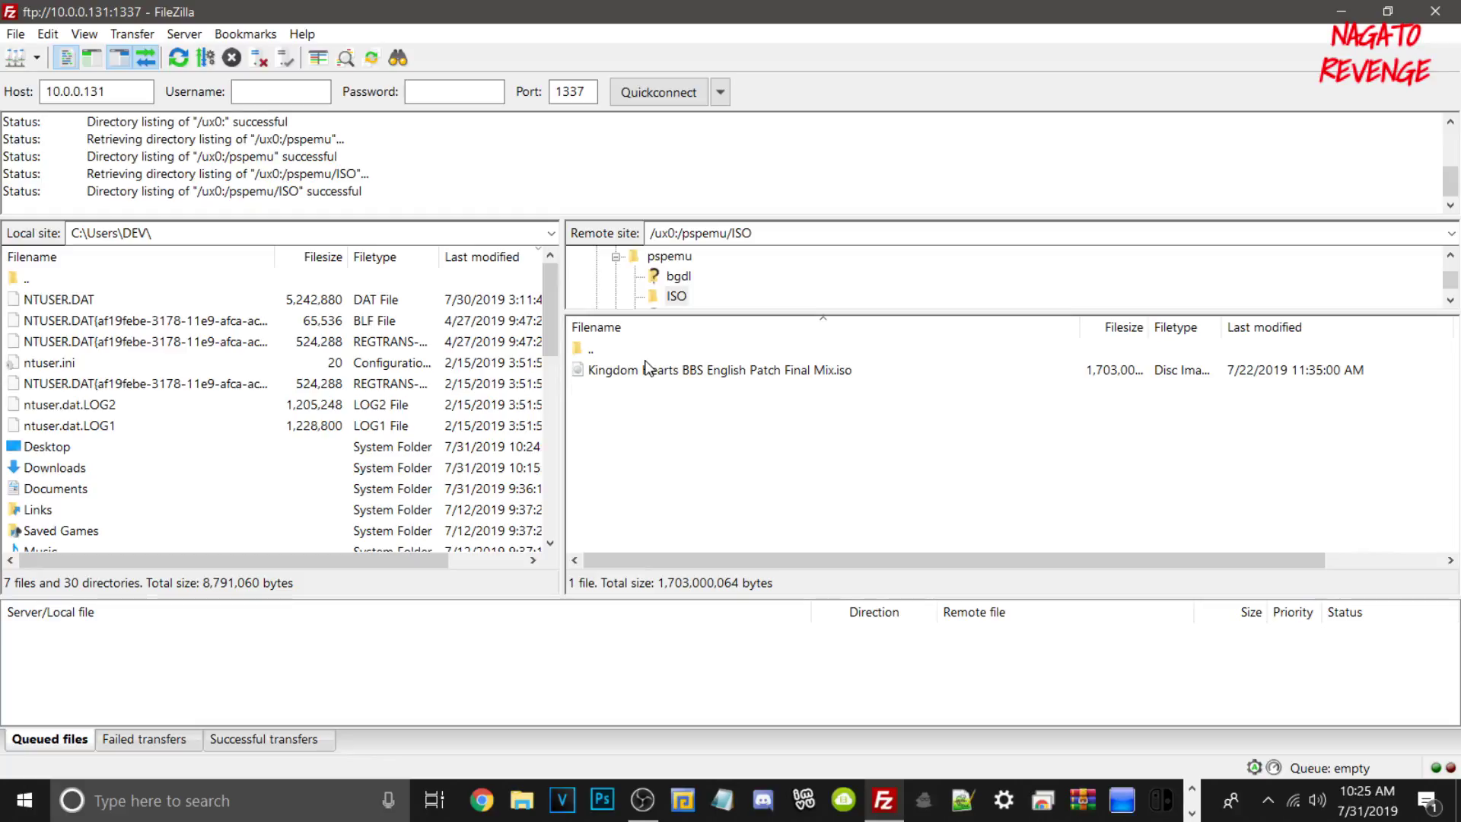
{"action": "left_click", "coordinate": [682, 372]}
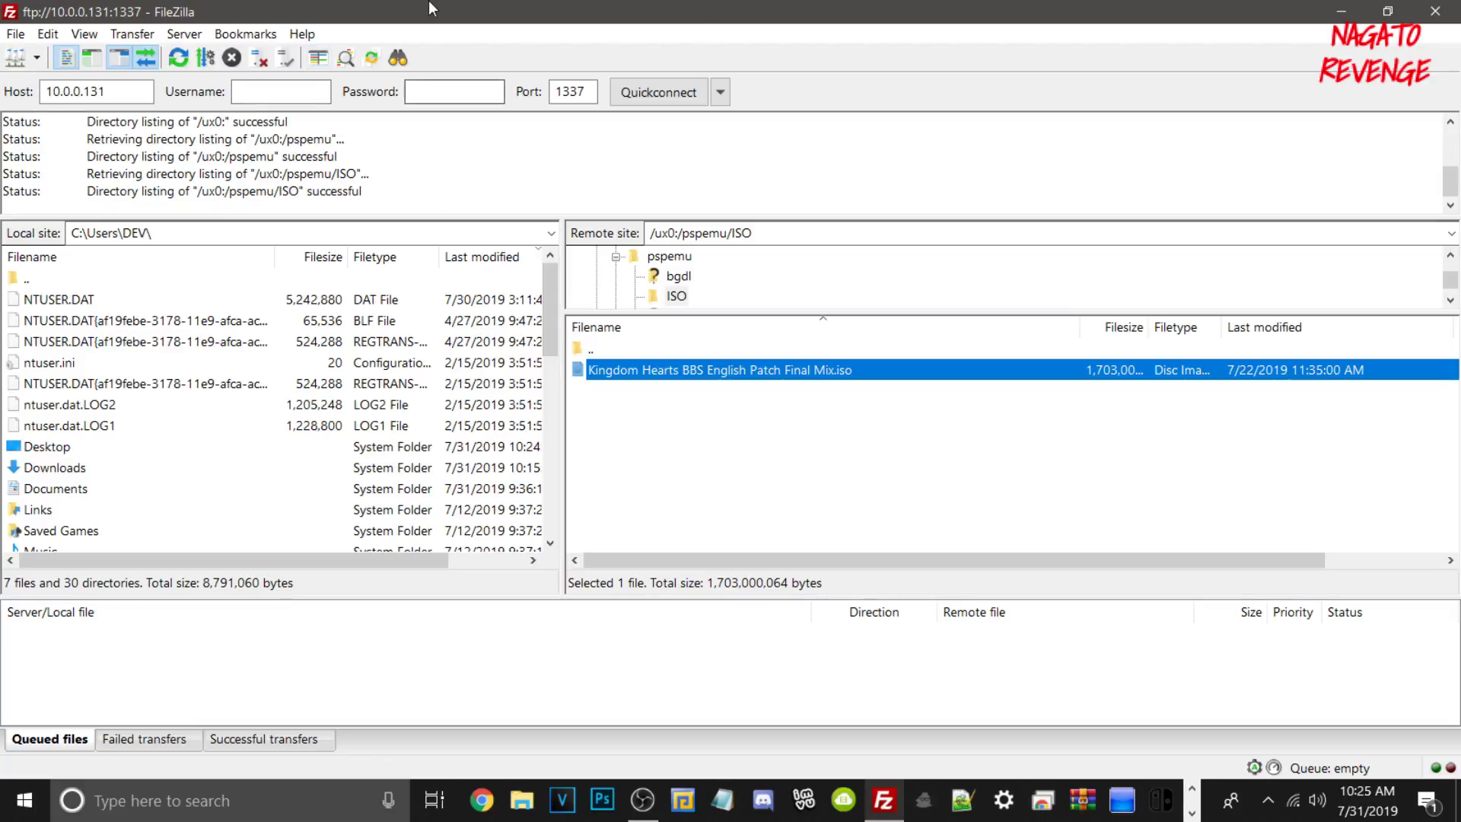
{"action": "left_click_drag", "start_coordinate": [429, 8], "coordinate": [1088, 96]}
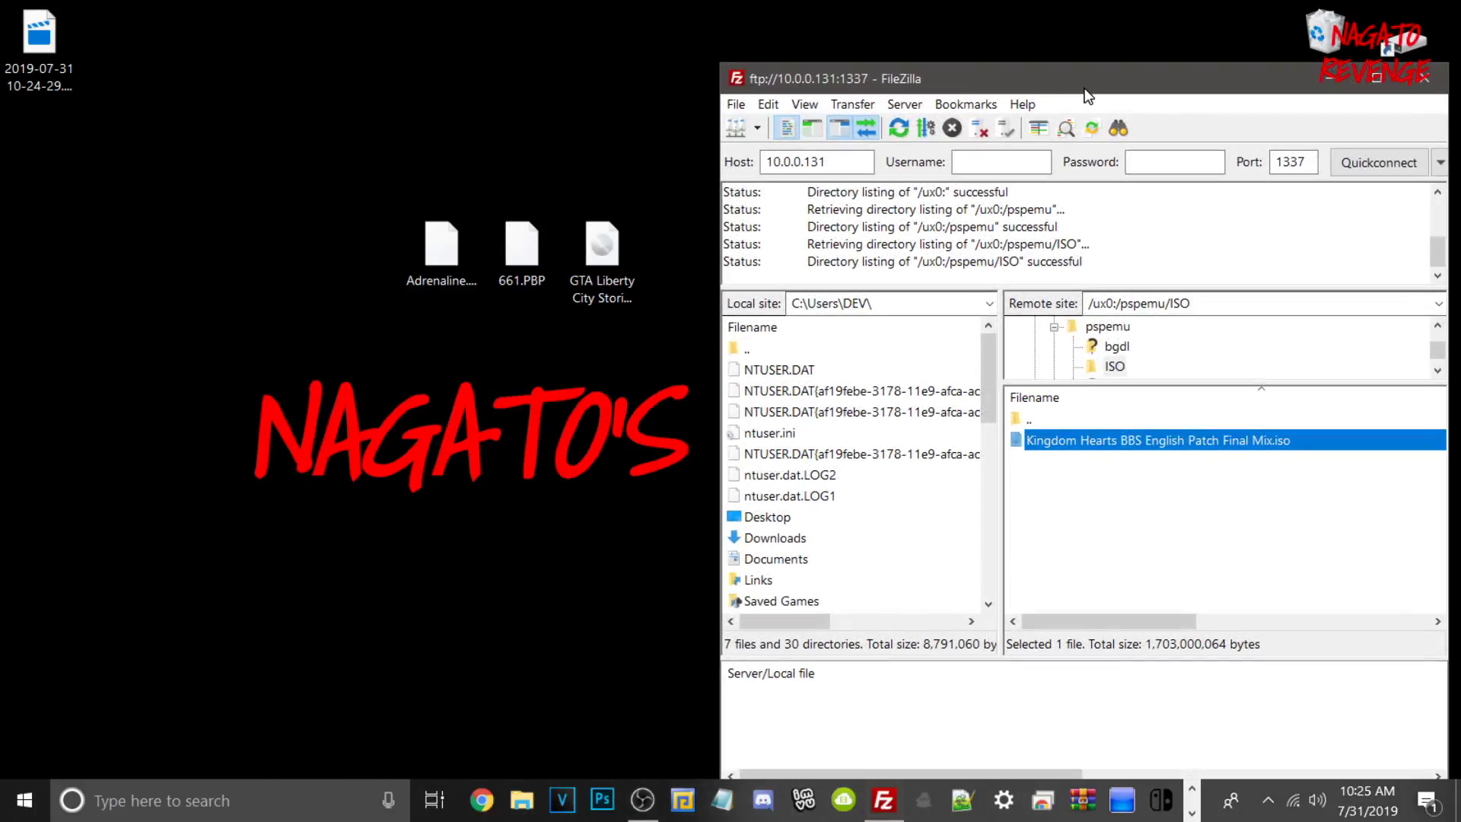
{"action": "left_click", "coordinate": [632, 231]}
{"action": "left_click_drag", "start_coordinate": [599, 226], "coordinate": [1124, 502]}
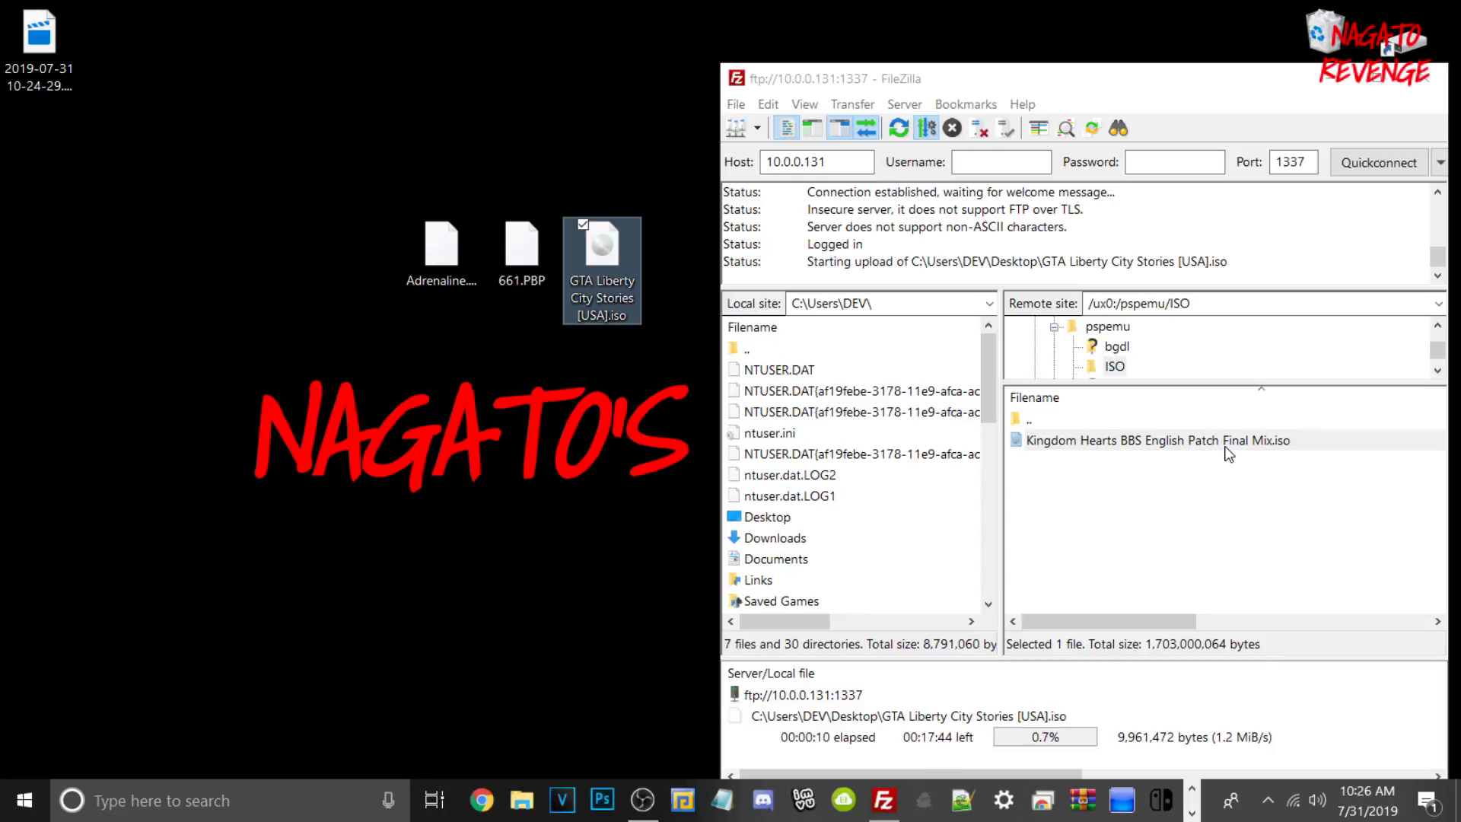
Return to the remote ux0: folder and upload Adrenaline.vpk from the desktop into it
{"action": "double_click", "coordinate": [1049, 427]}
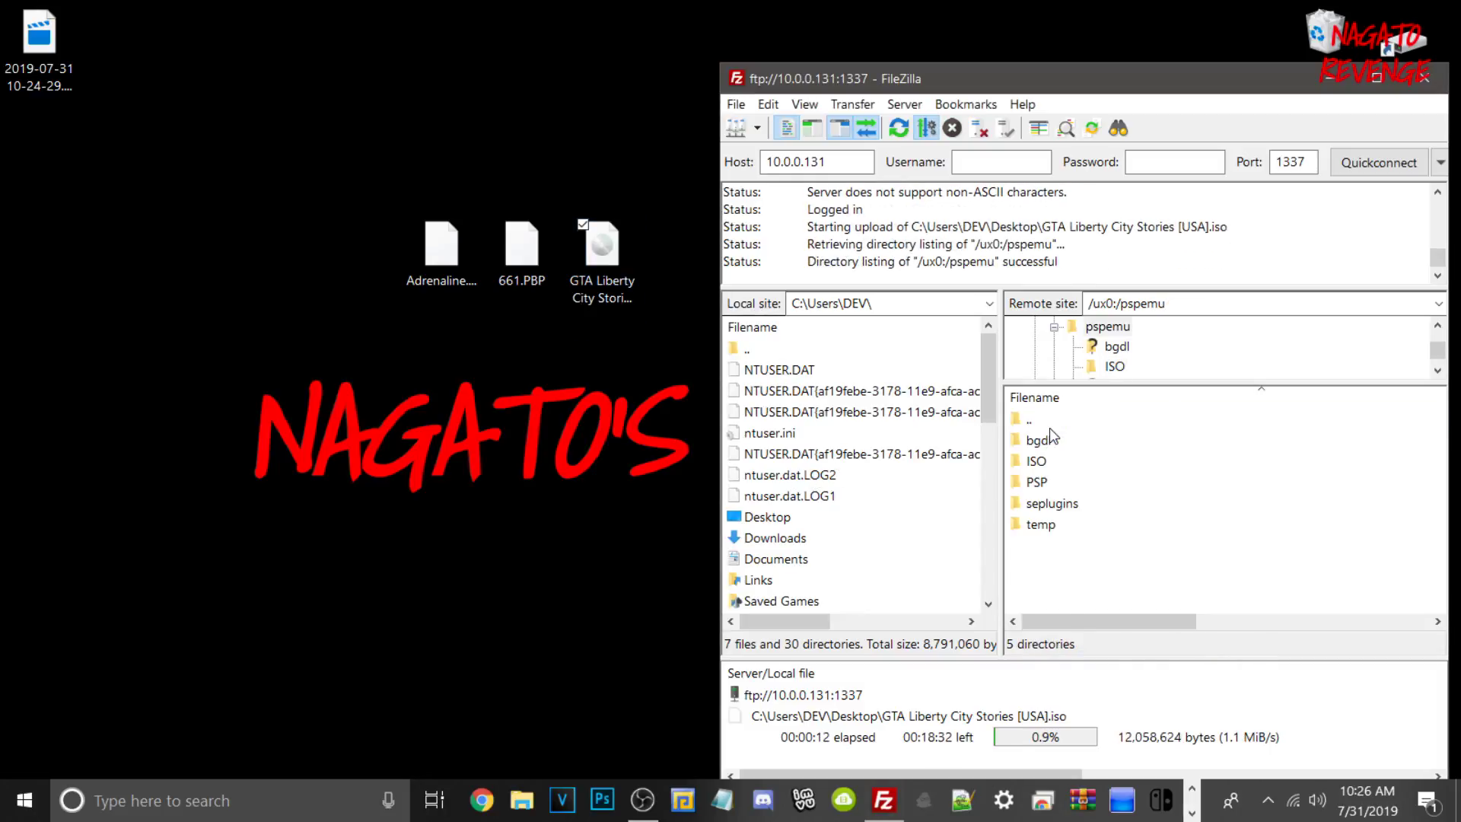
{"action": "double_click", "coordinate": [1048, 425]}
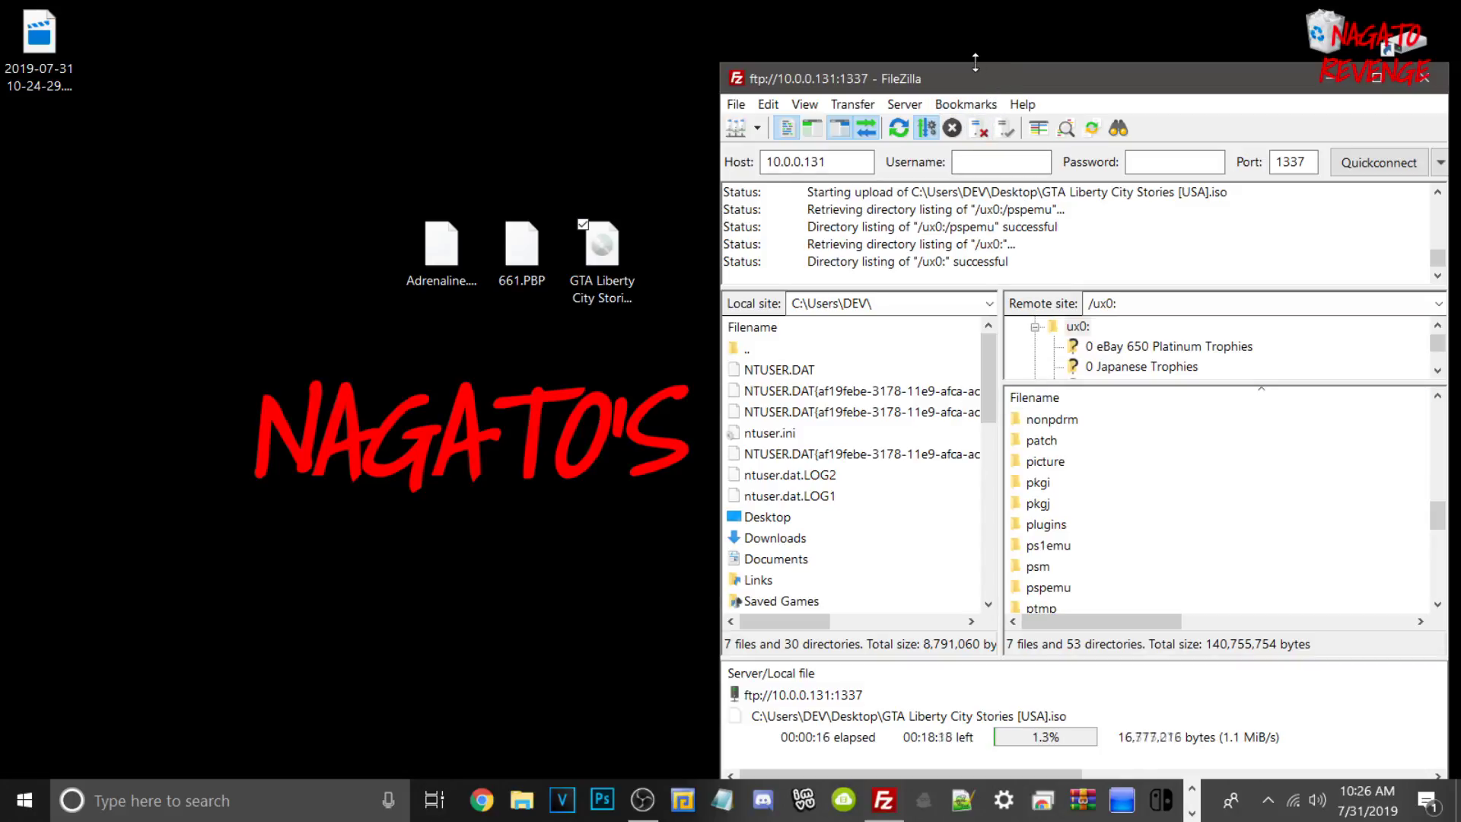
{"action": "left_click", "coordinate": [452, 264]}
{"action": "scroll", "coordinate": [1060, 426], "scroll_direction": "up", "scroll_amount": 10}
{"action": "left_click_drag", "start_coordinate": [408, 277], "coordinate": [1103, 566]}
From the remote root, upload the desktop's 661.PBP into ux0:, and maximize FileZilla with a taller transfer queue
{"action": "left_click", "coordinate": [1060, 423]}
{"action": "double_click", "coordinate": [1059, 423]}
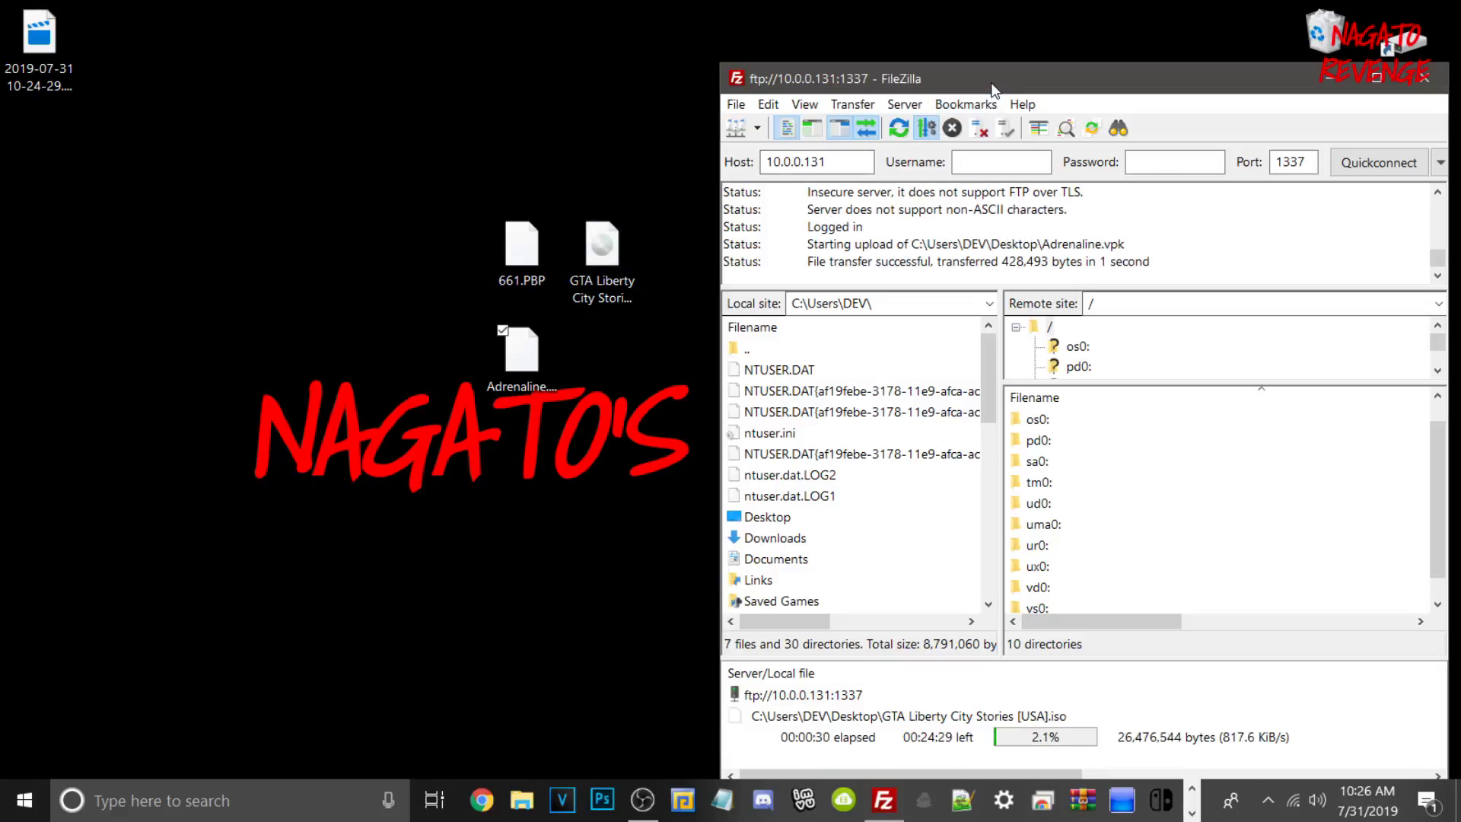
{"action": "left_click_drag", "start_coordinate": [991, 82], "coordinate": [939, 55]}
{"action": "left_click_drag", "start_coordinate": [514, 273], "coordinate": [1020, 536]}
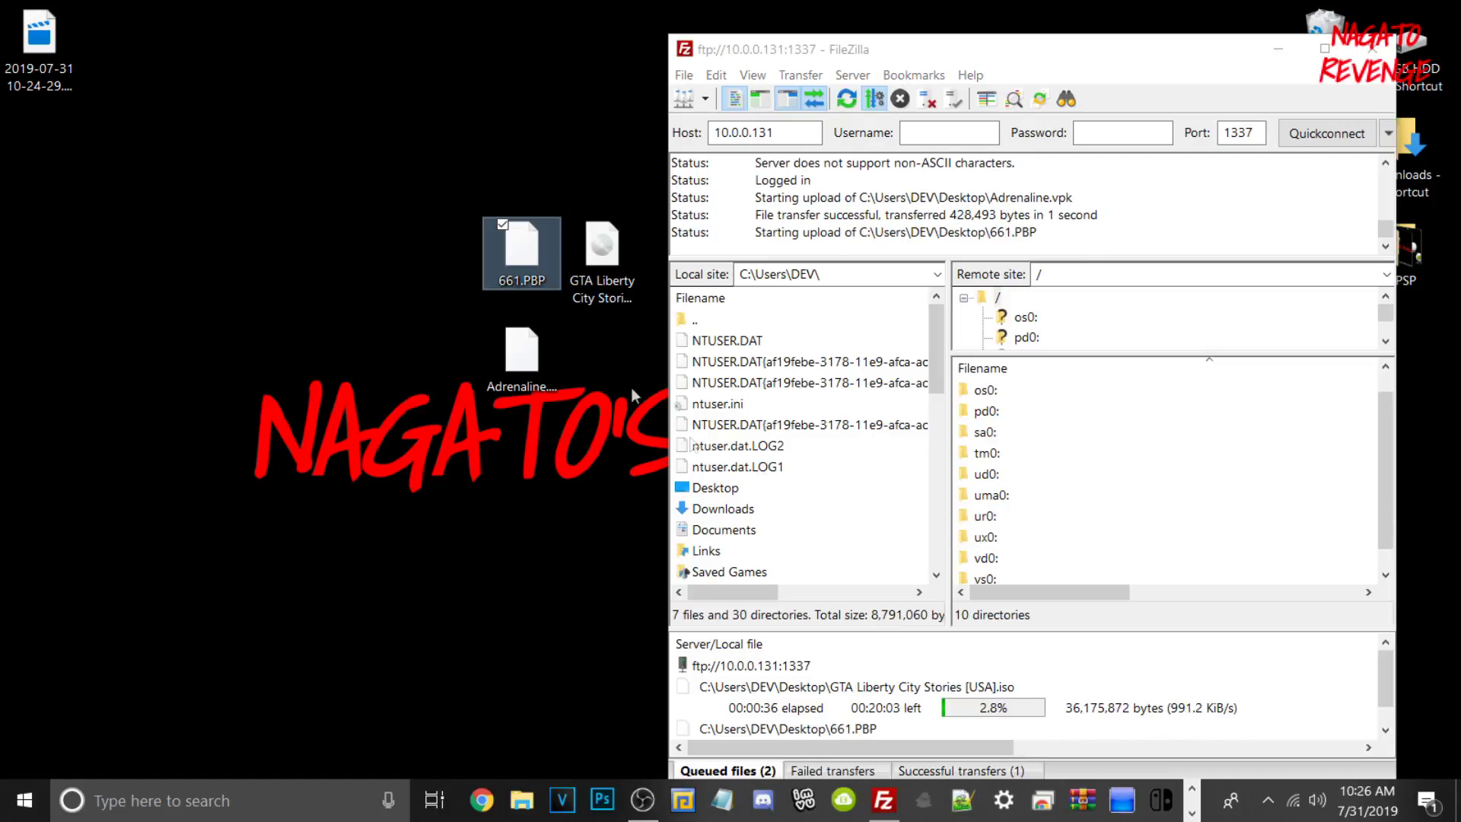
{"action": "double_click", "coordinate": [843, 43]}
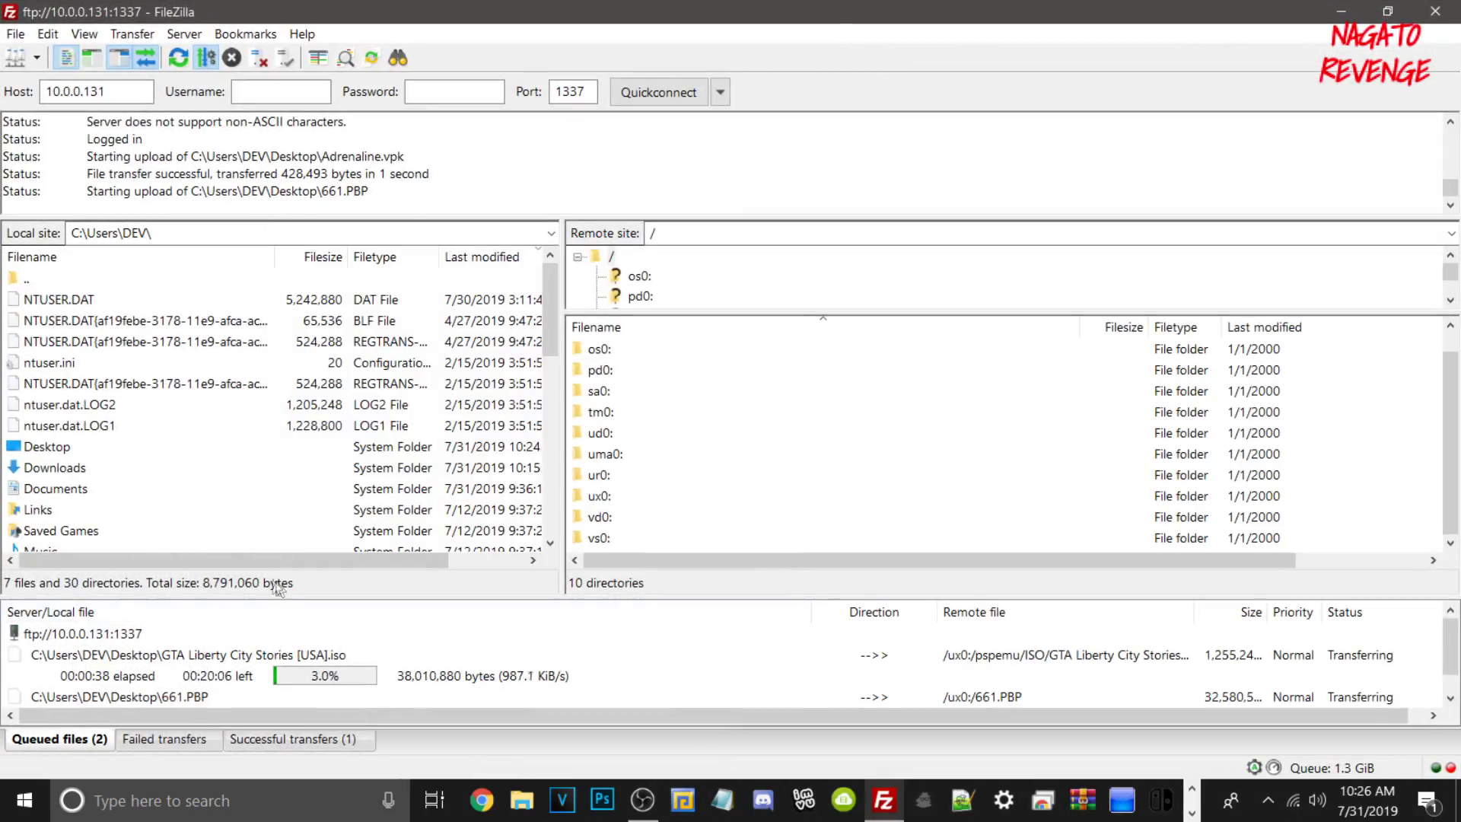
{"action": "left_click_drag", "start_coordinate": [283, 596], "coordinate": [263, 464]}
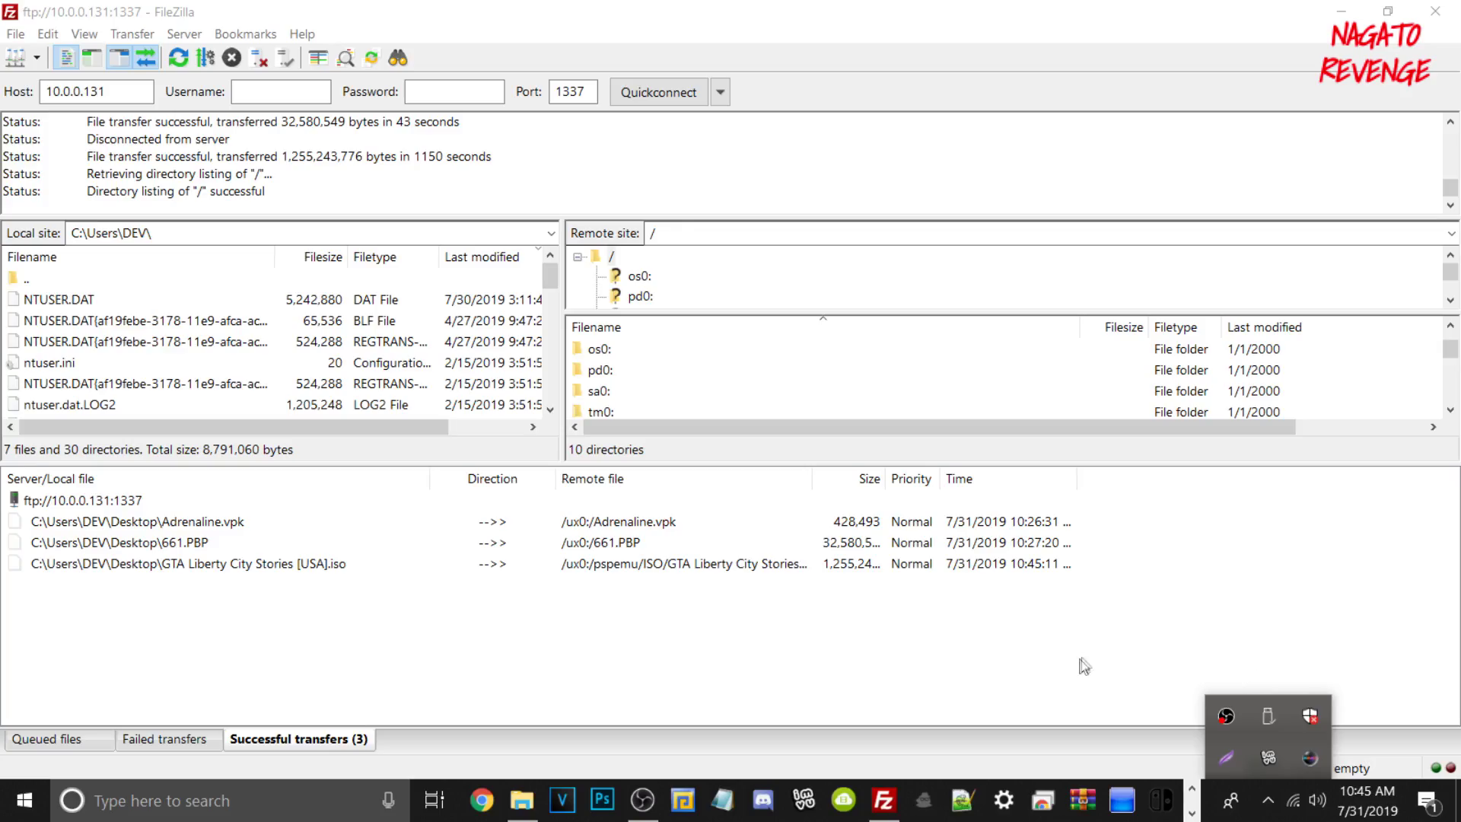
{"action": "left_click", "coordinate": [1081, 665]}
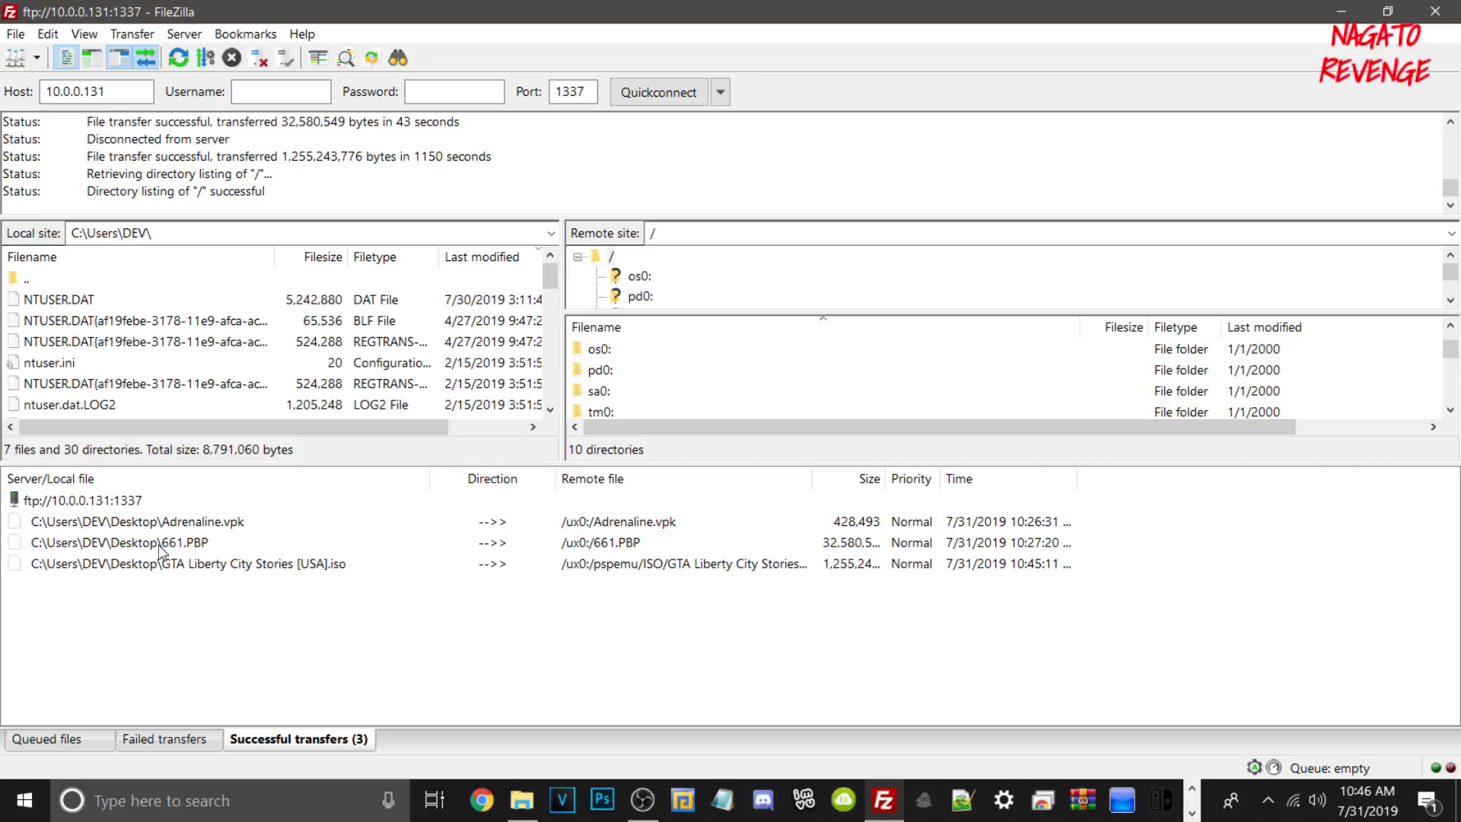
{"action": "left_click", "coordinate": [1267, 800]}
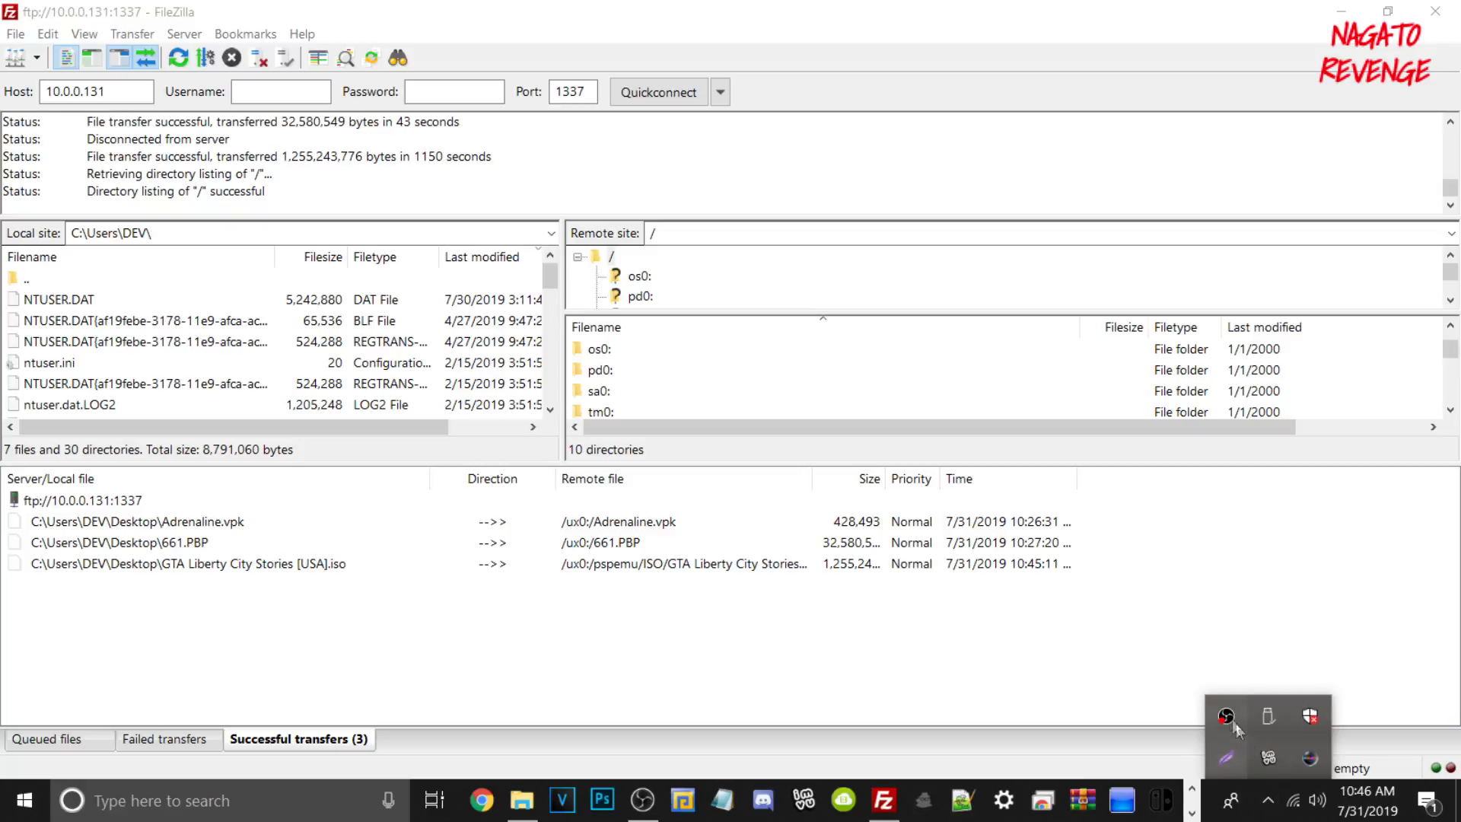
{"action": "right_click", "coordinate": [1228, 715]}
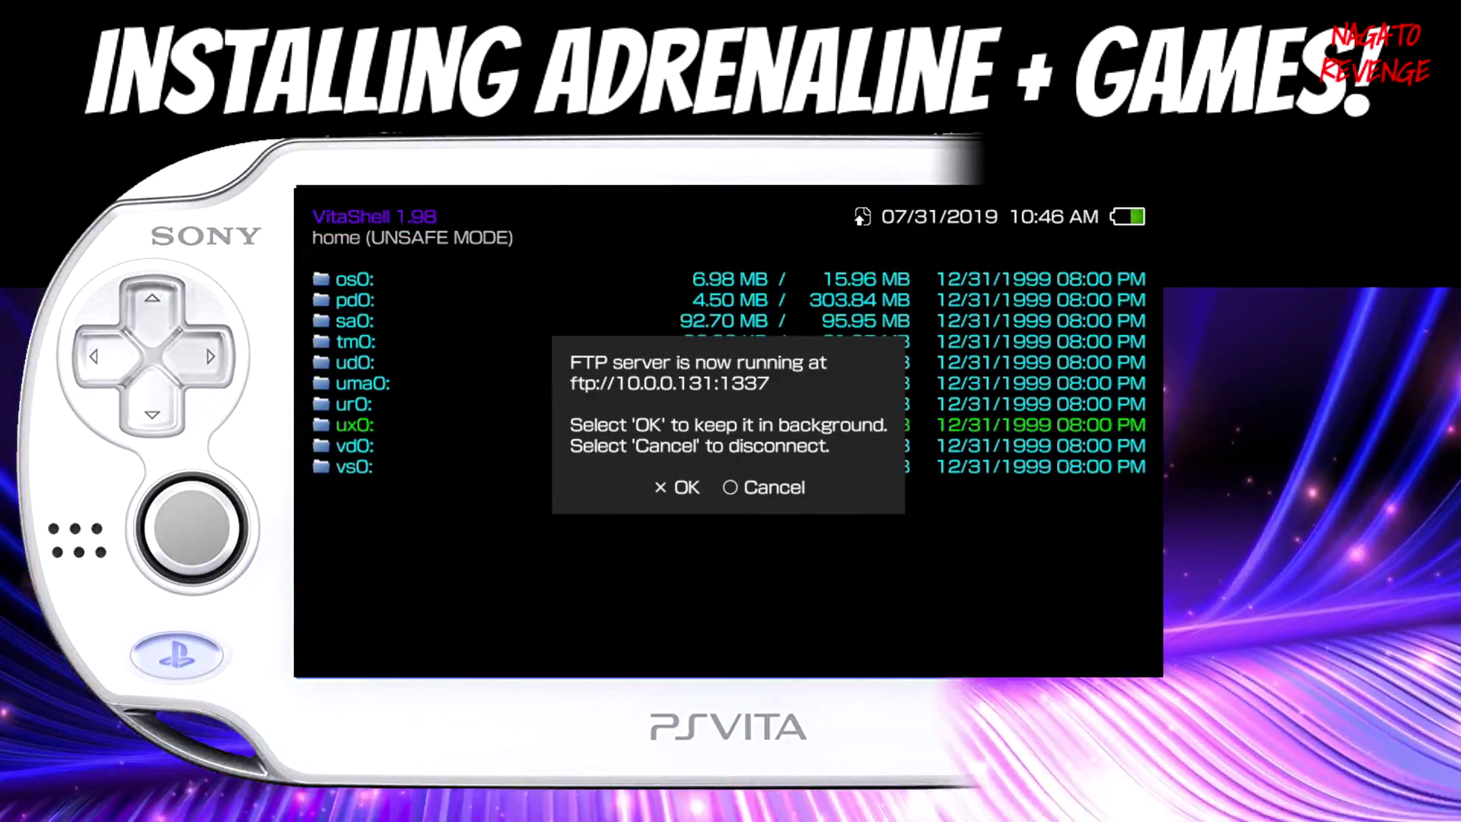